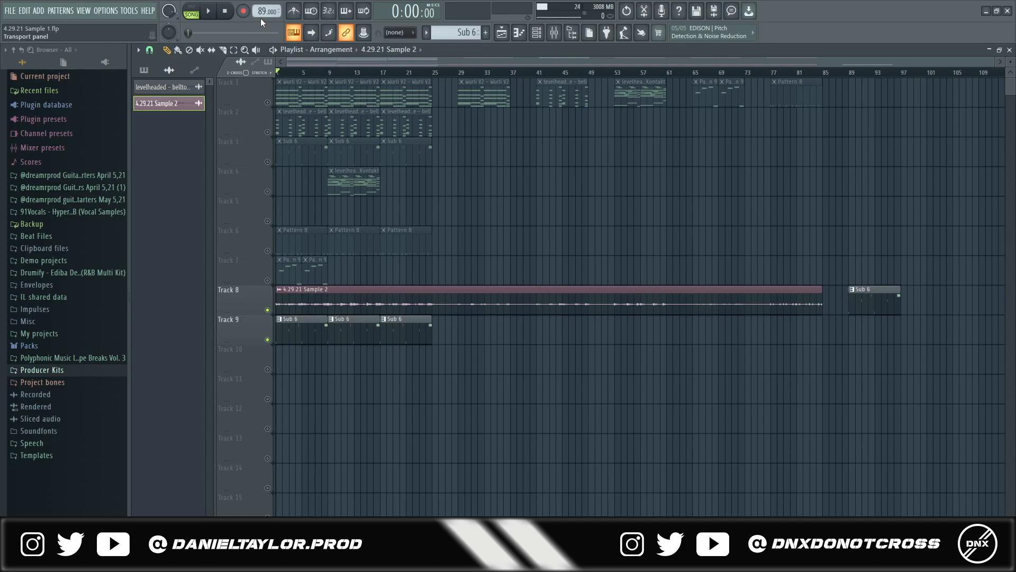
Step: Open the settings of the 4.29.21 Sample 2 audio clip on track 8 and examine its time-stretching pitch
double_click(382, 303)
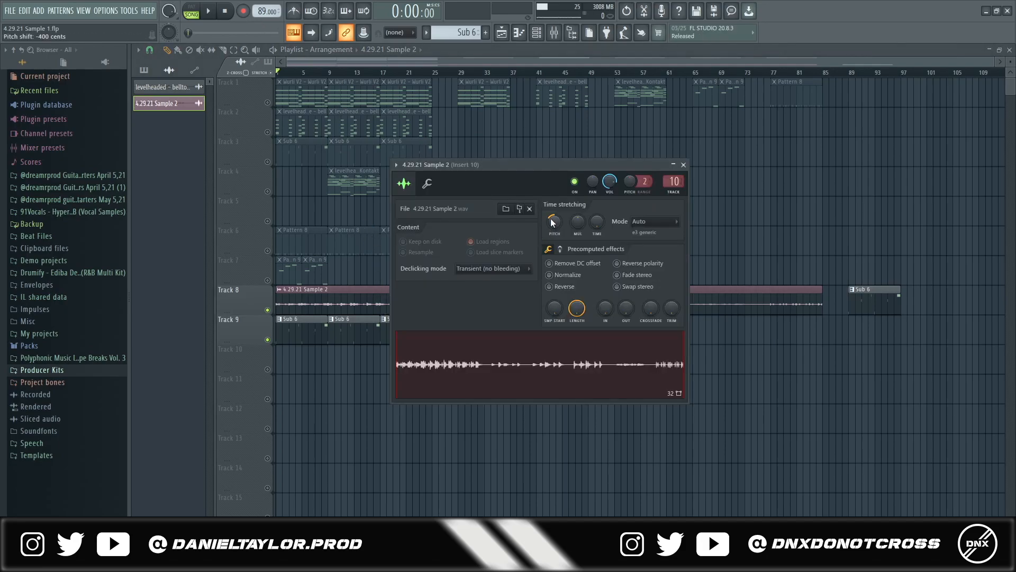
left_click_drag(553, 180, 562, 160)
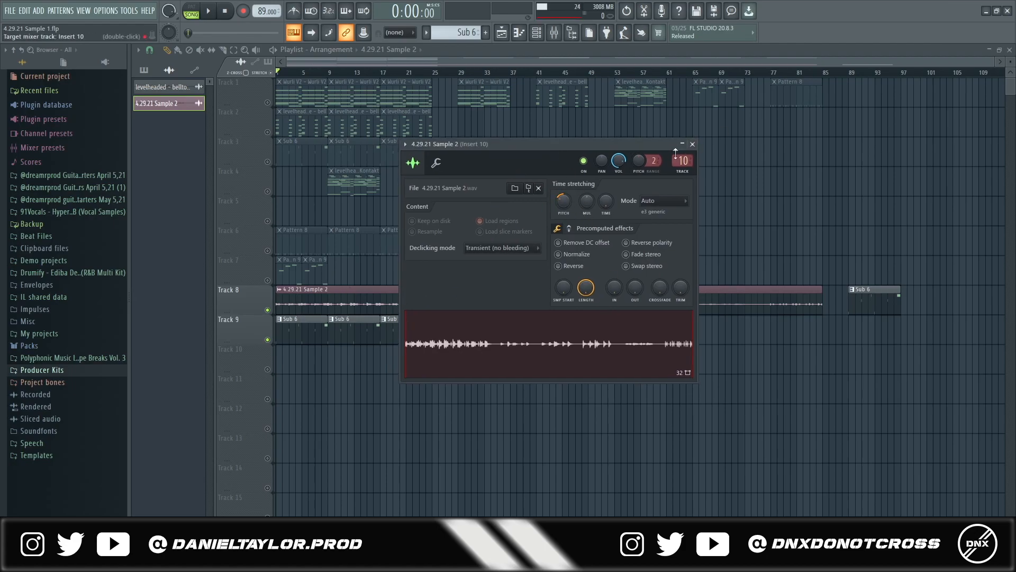
key("Escape")
Step: Play the arrangement and mark the muted pattern clips on tracks 1 to 7, first all together and again group by group
left_click_drag(880, 79, 262, 275)
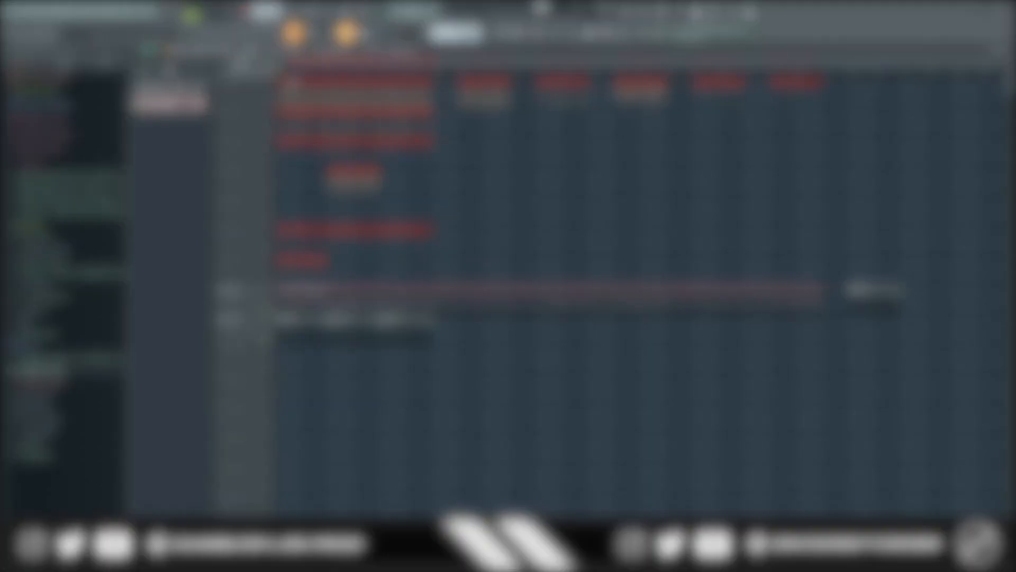
key("space")
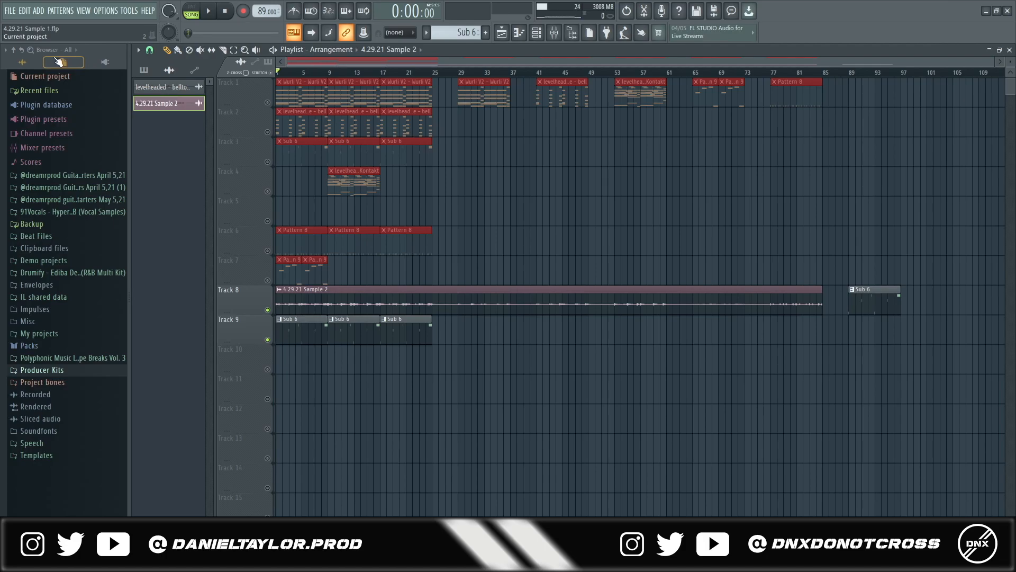
left_click_drag(443, 105, 232, 92)
left_click_drag(313, 179, 424, 204)
left_click_drag(281, 152, 481, 173)
left_click_drag(475, 123, 248, 124)
left_click_drag(449, 99, 263, 83)
left_click_drag(477, 246, 282, 238)
left_click_drag(350, 255, 282, 275)
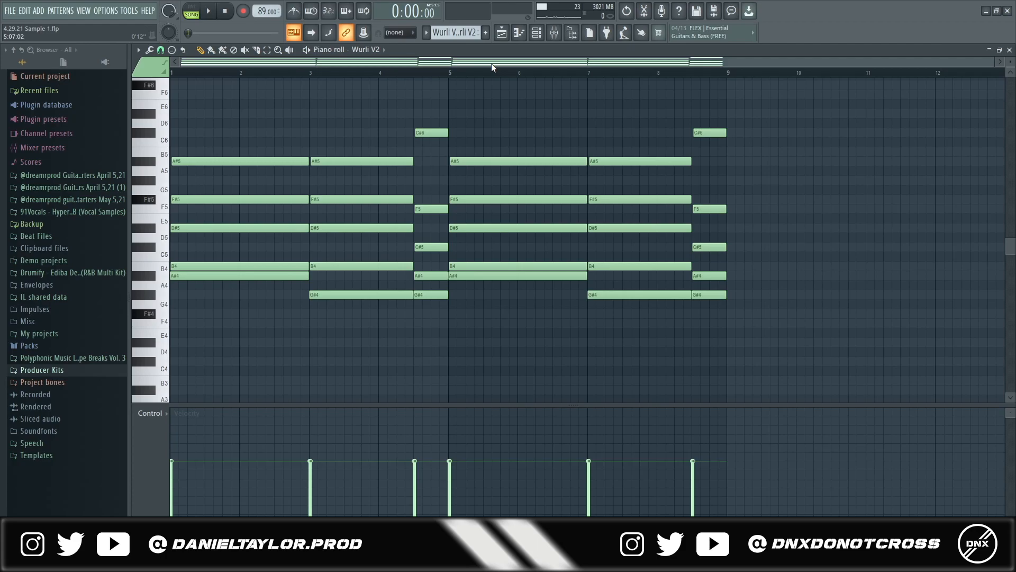
Step: Open the Wurli V2 channel's instrument from the channel rack and check which preset it uses
scroll(318, 297, "up", 3)
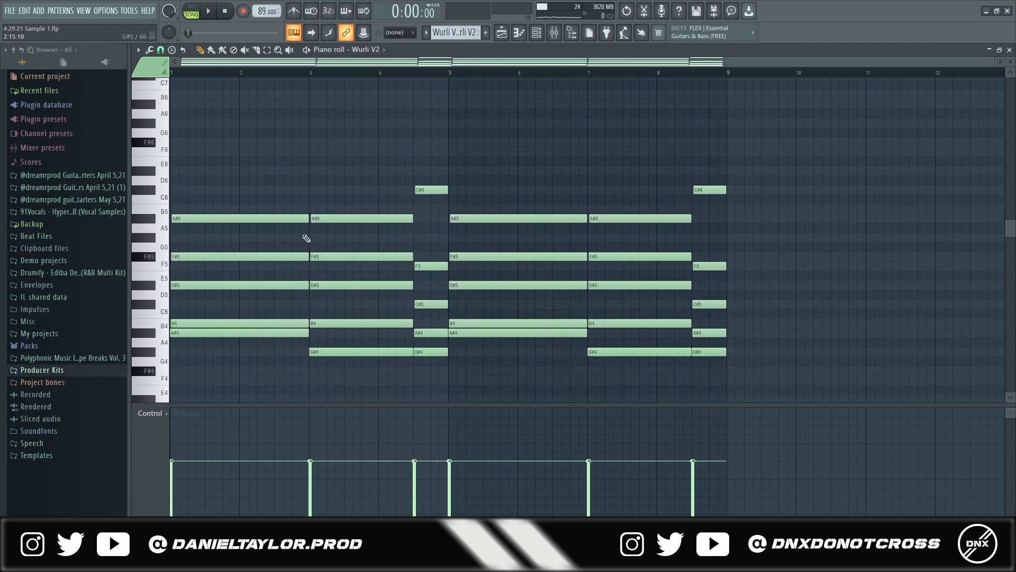
scroll(306, 238, "down", 3)
left_click(536, 41)
left_click(345, 158)
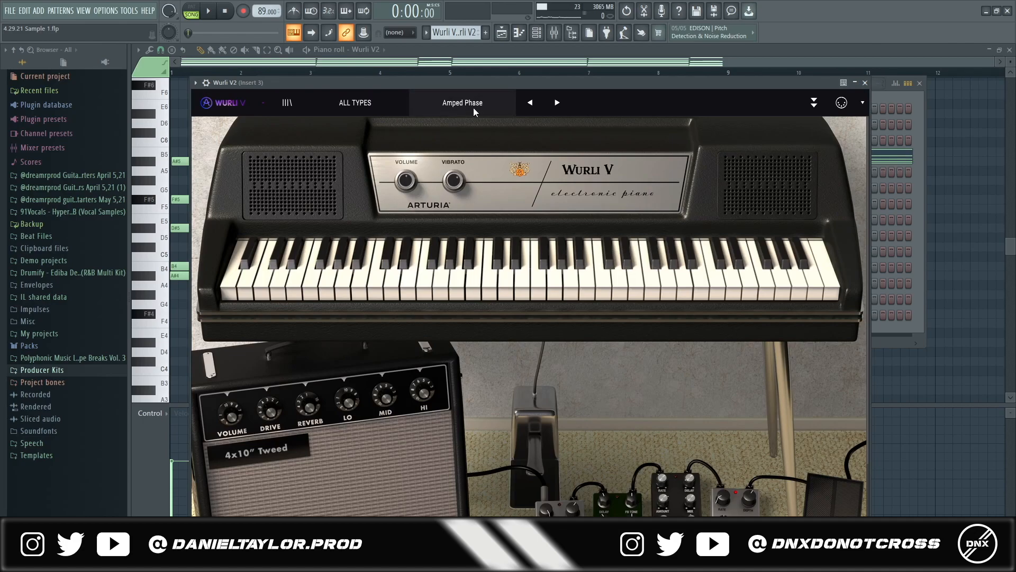
left_click(484, 65)
Step: Select all the chord notes in the Wurli V2 piano roll and look over their range
scroll(747, 257, "up", 1)
left_click_drag(786, 109, 169, 378)
left_click(194, 246, "ctrl")
left_click_drag(823, 119, 169, 404)
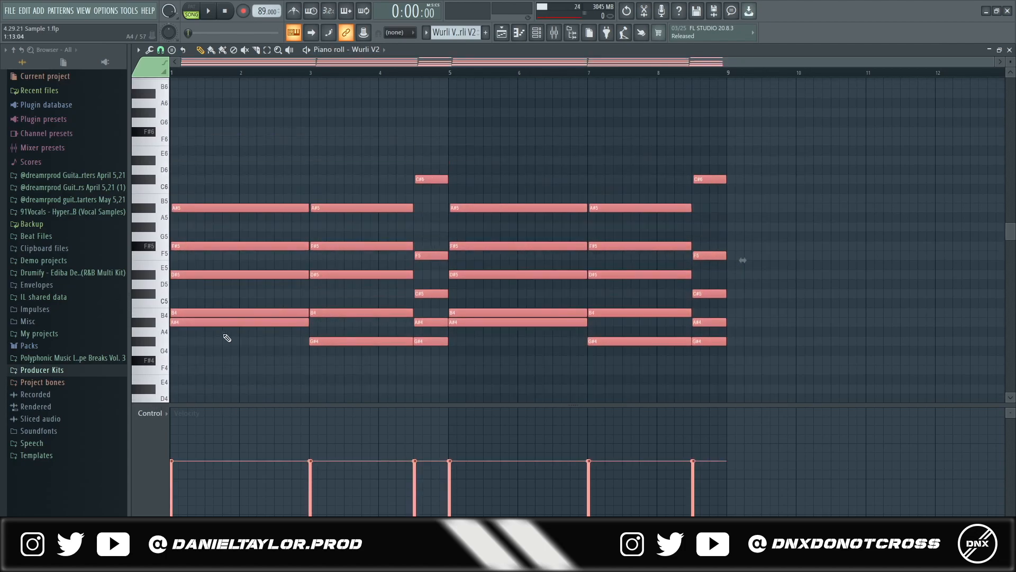
scroll(220, 260, "down", 4)
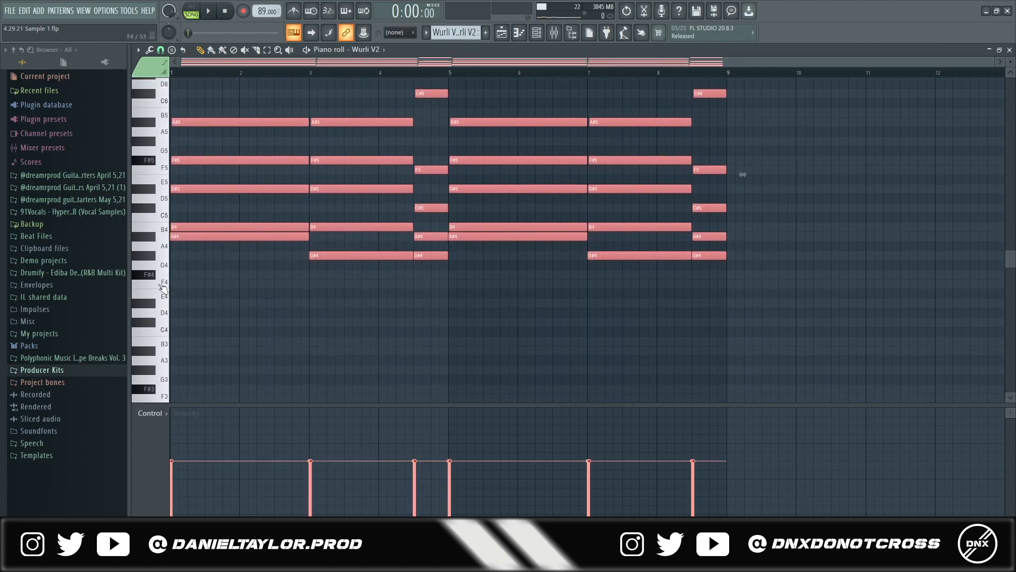
scroll(163, 290, "up", 3)
left_click(30, 28)
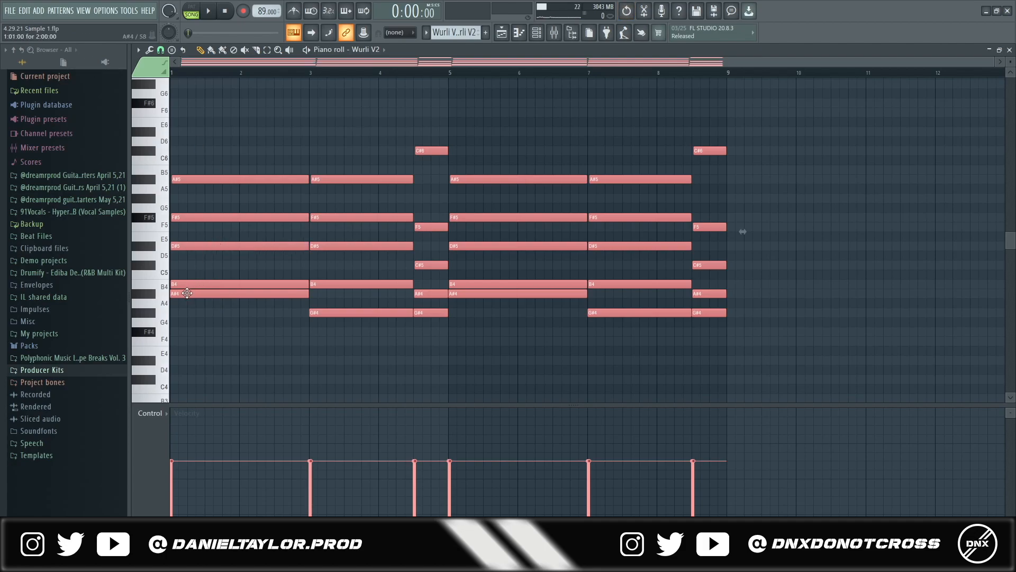
Step: Try removing the A#4 note from the first Wurli V2 chord and nudging its top A#5 note, and put both back
right_click(183, 293)
left_click_drag(175, 118, 193, 290)
left_click_drag(190, 157, 198, 196)
key("shift+Right")
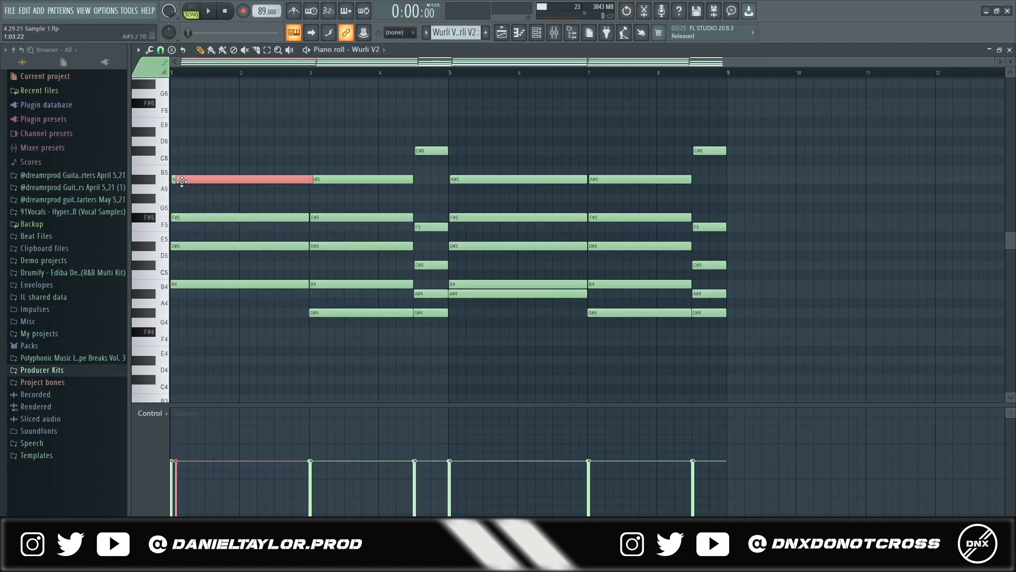
key("shift+Left")
key("ctrl+Down")
left_click(227, 320, "ctrl")
Step: Mark the first three Wurli V2 chords one by one, the repeat in bars 5 to 8, and the whole progression
left_click_drag(182, 118, 311, 344)
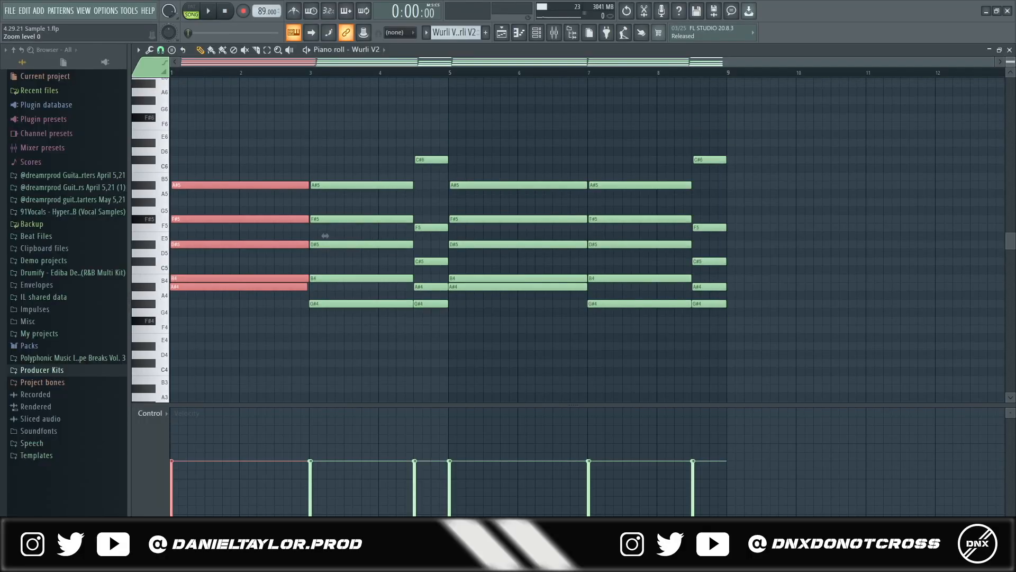
left_click_drag(1010, 62, 1011, 58)
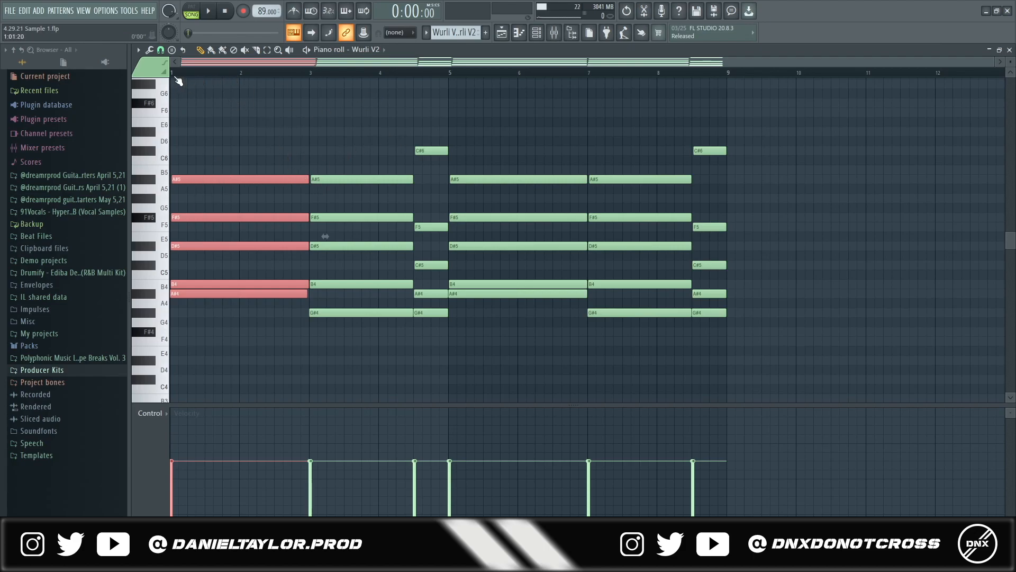
left_click_drag(185, 109, 301, 333)
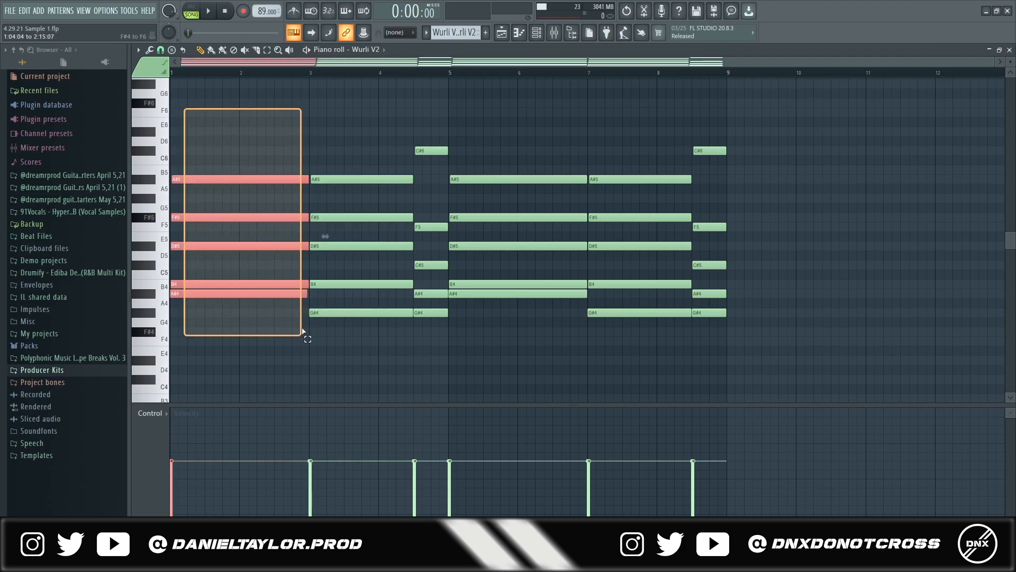
left_click_drag(319, 109, 397, 341)
left_click_drag(425, 109, 439, 361)
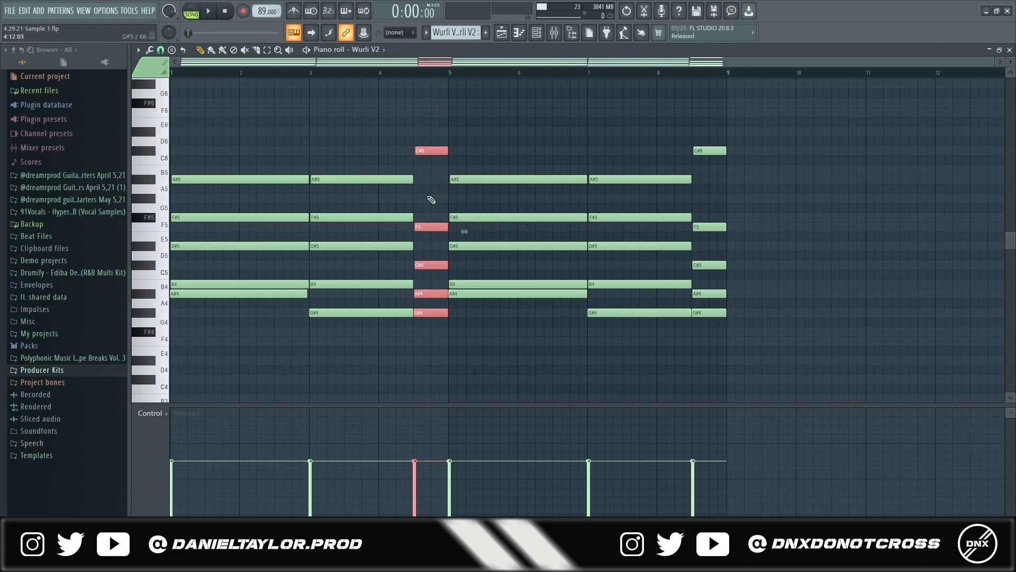
left_click_drag(488, 98, 773, 338)
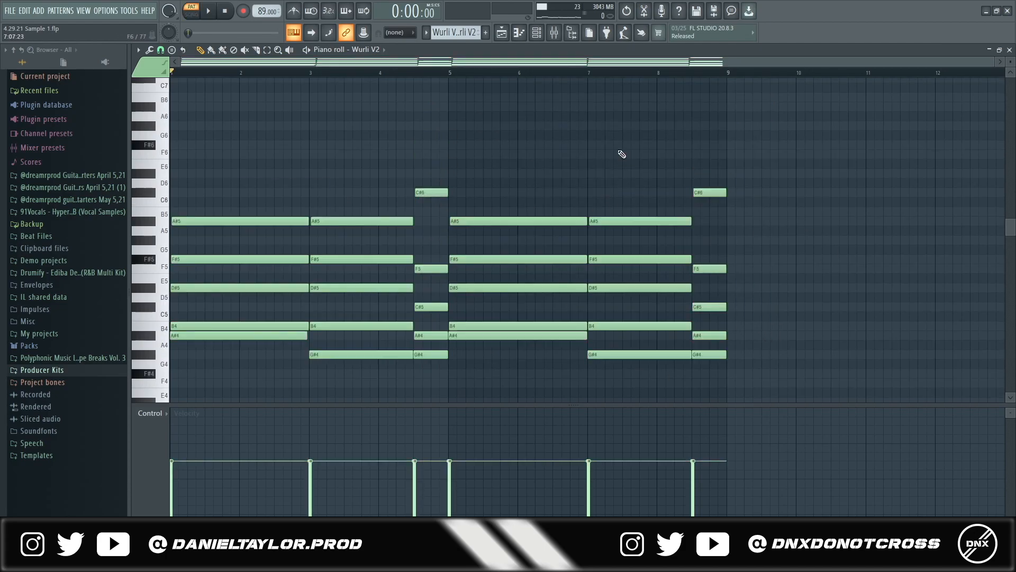
left_click_drag(805, 130, 305, 291)
scroll(175, 200, "up", 5)
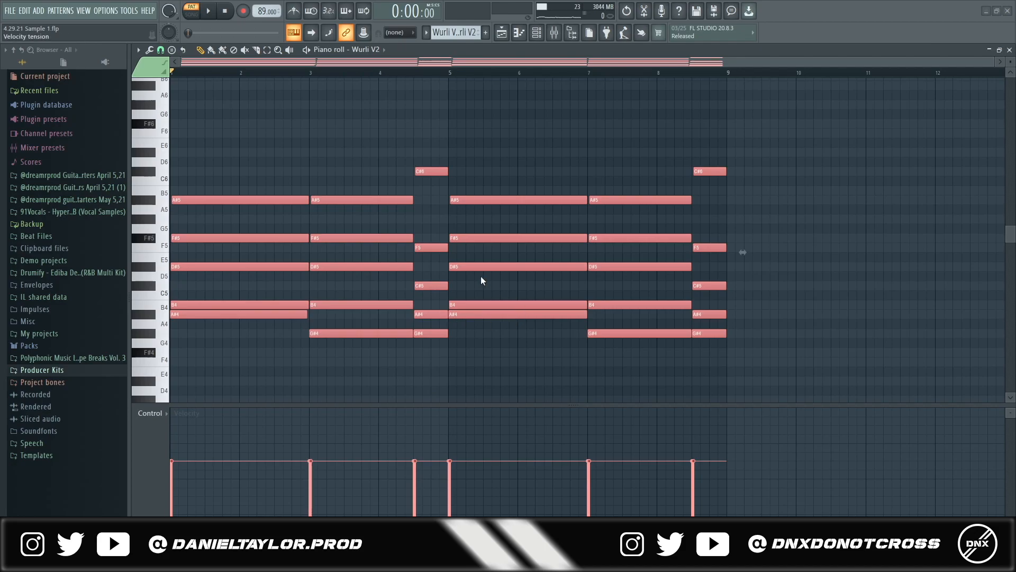
scroll(562, 300, "down", 3)
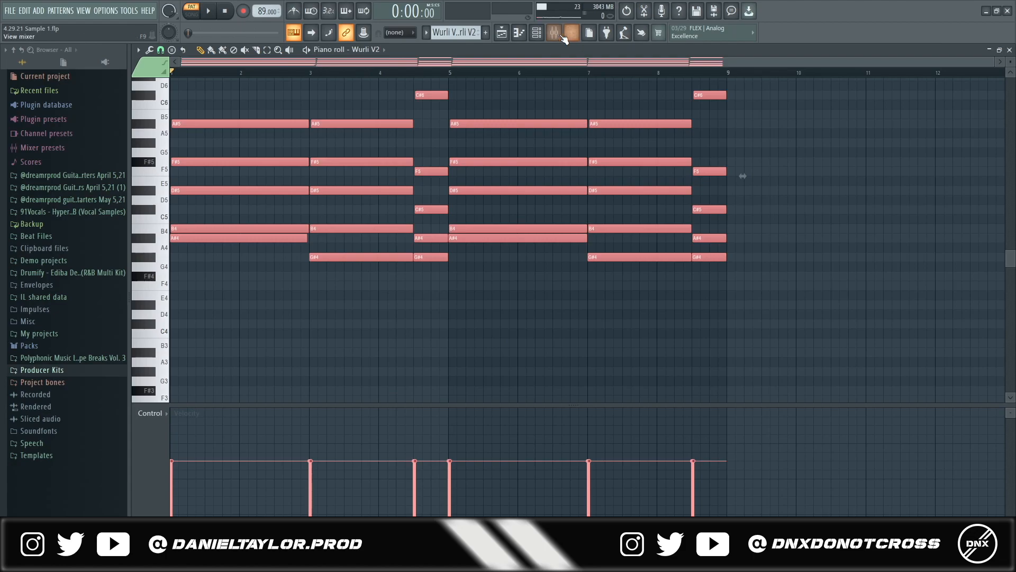
Step: Show Insert 3 in the mixer, turn on its second Fruity parametric EQ 2 and open that equalizer's curve
key("F9")
left_click(1010, 100)
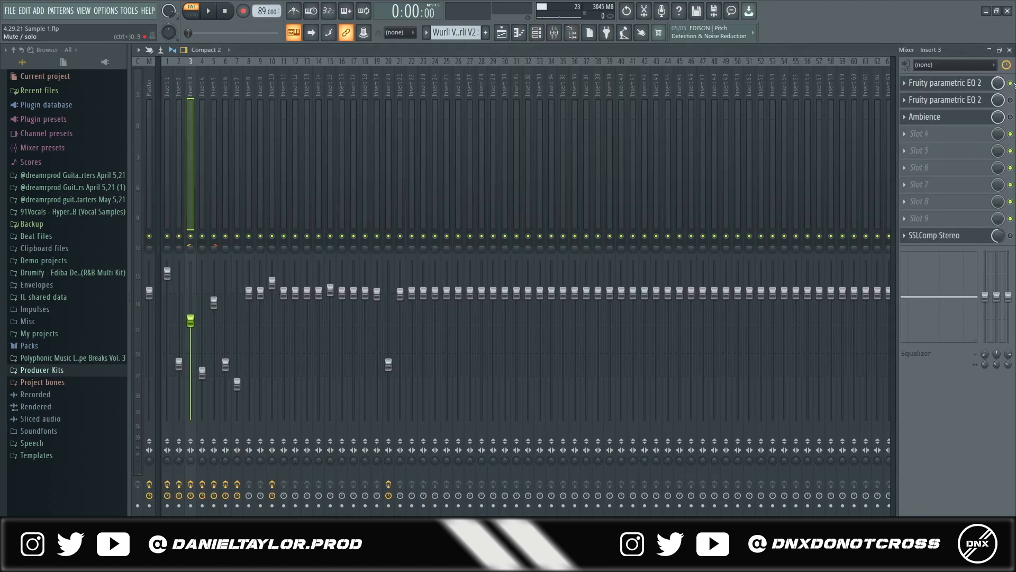
left_click(974, 86)
left_click(971, 98)
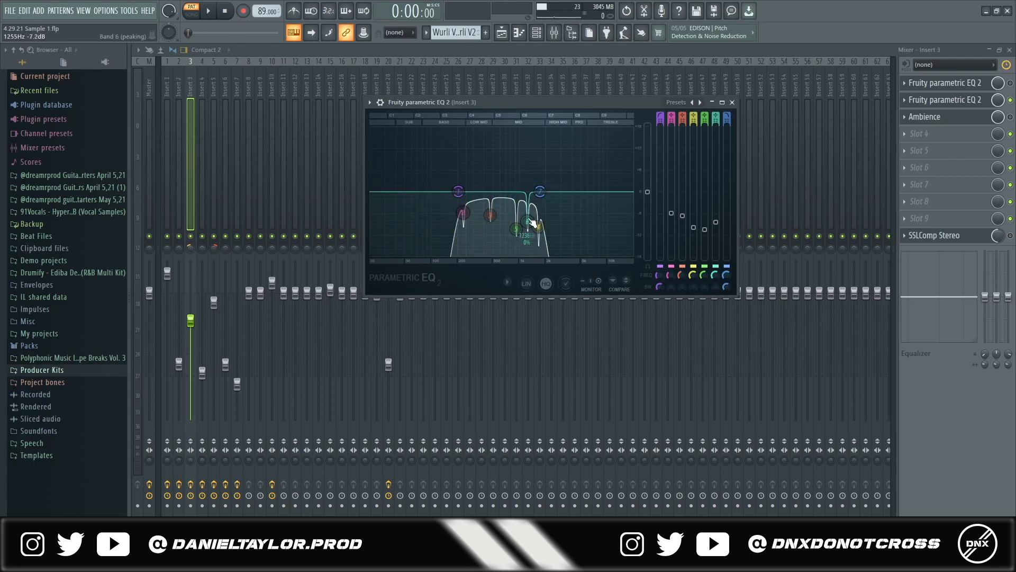
Step: Turn on the Ambience reverb on Insert 3 and open it, followed by the SSLComp Stereo compressor
left_click(1012, 118)
left_click_drag(369, 122, 498, 113)
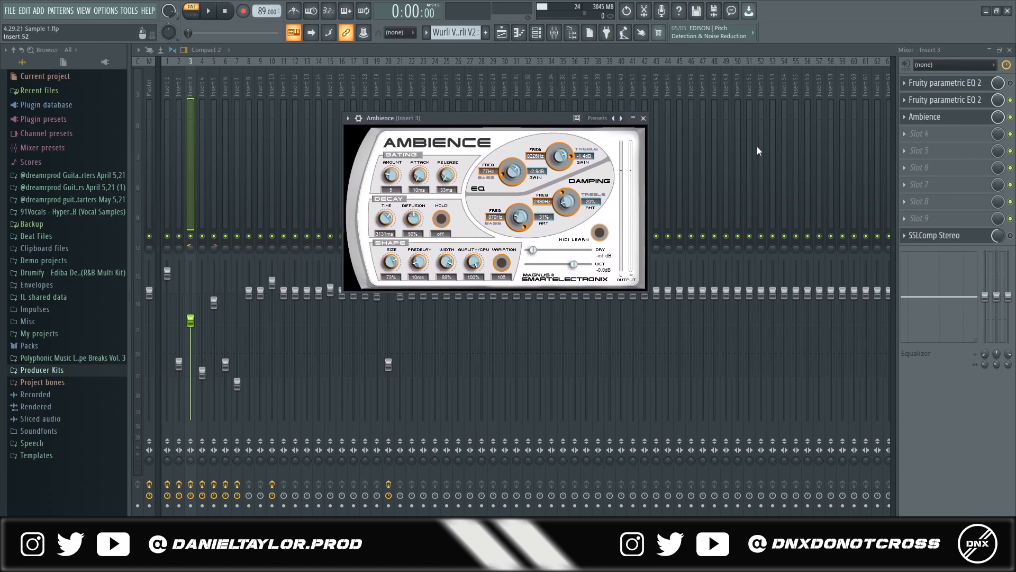
left_click(934, 235)
left_click_drag(254, 113, 498, 136)
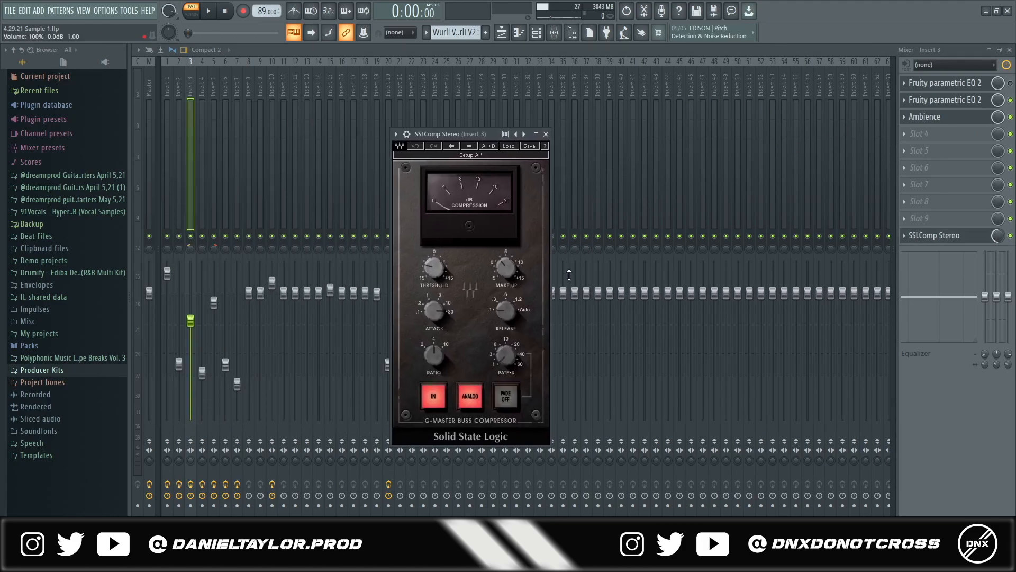
Step: Return to the Wurli V2 piano roll and play the chord pattern
key("F6")
left_click(452, 155)
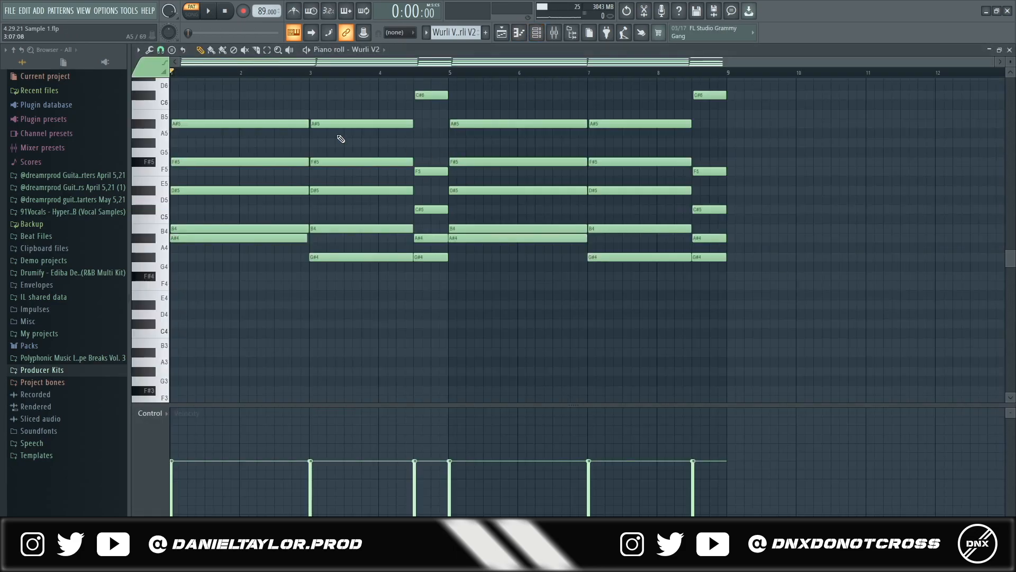
key("space")
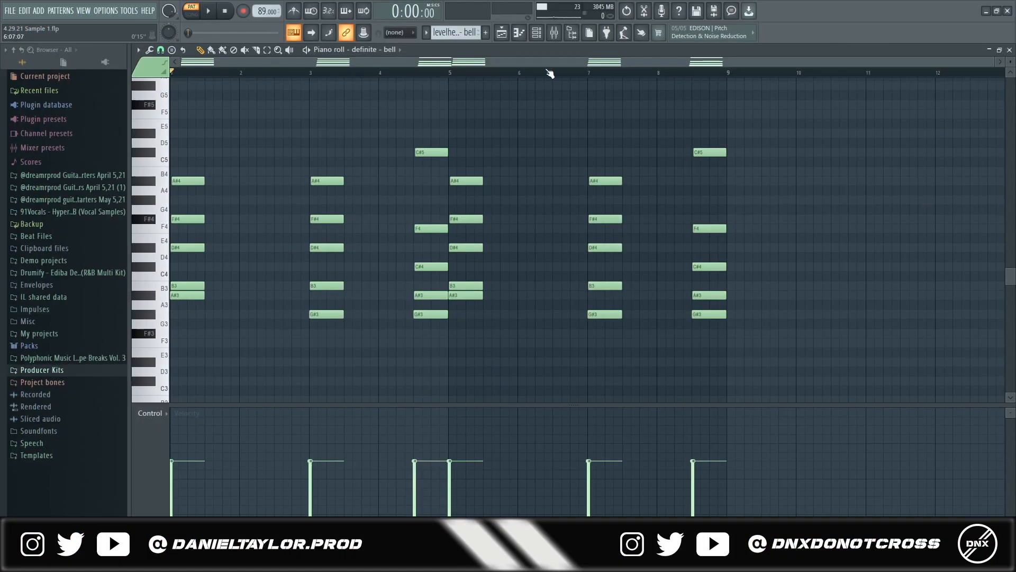
Step: Open the definite - bell channel's sampler from the channel rack and preview its sample
left_click(536, 33)
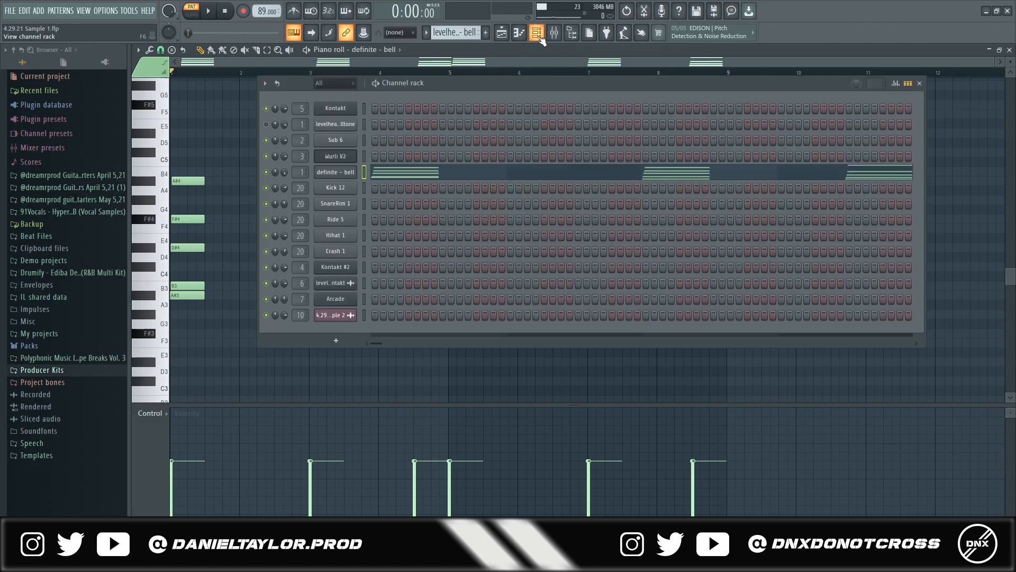
left_click(341, 171)
left_click(278, 187)
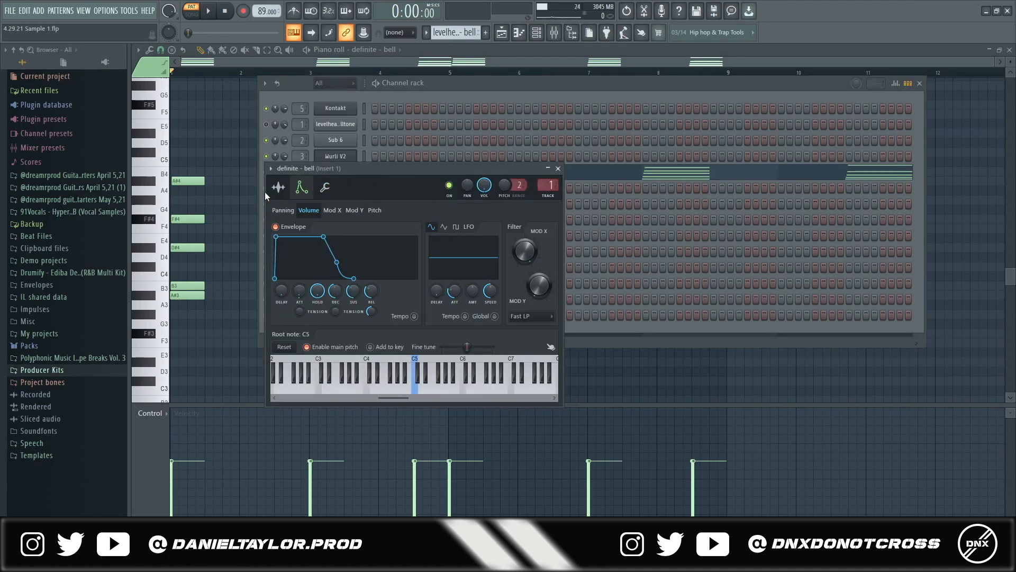
left_click(458, 344)
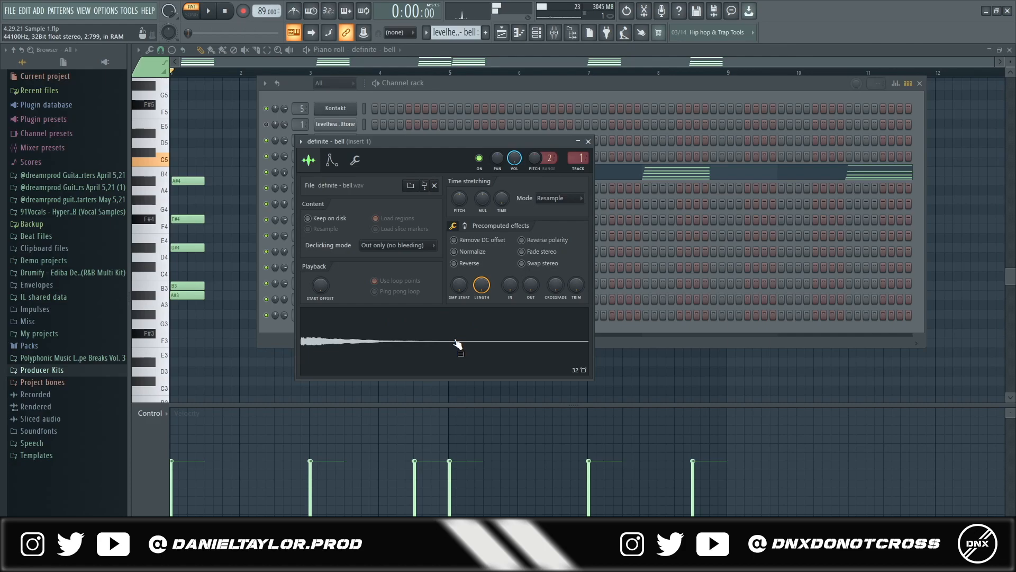
Step: Review the definite - bell channel's volume envelope and miscellaneous settings, and return to its piano roll
left_click(529, 101)
left_click(346, 176)
left_click(332, 160)
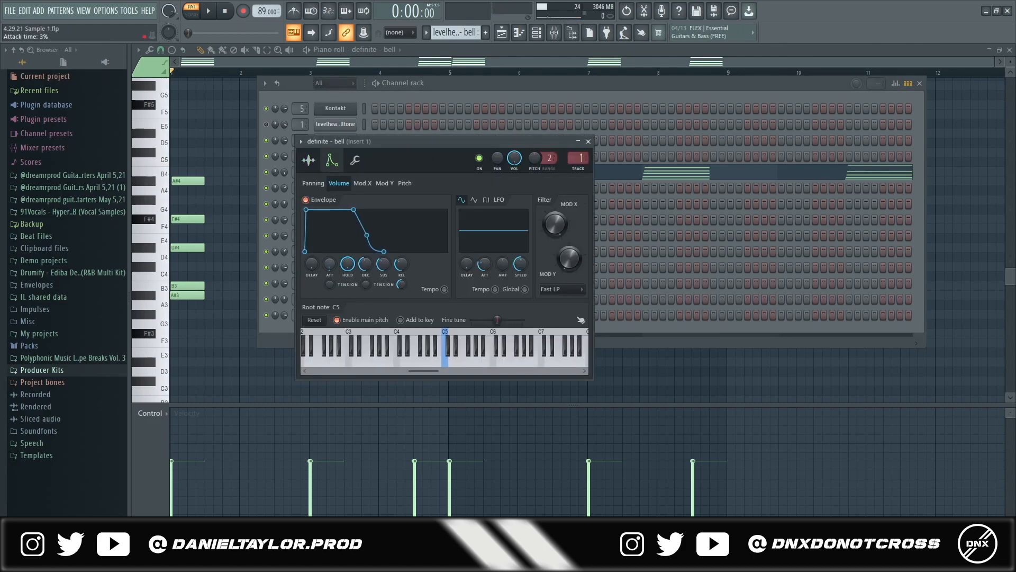
left_click(355, 160)
left_click(433, 98)
left_click(521, 36)
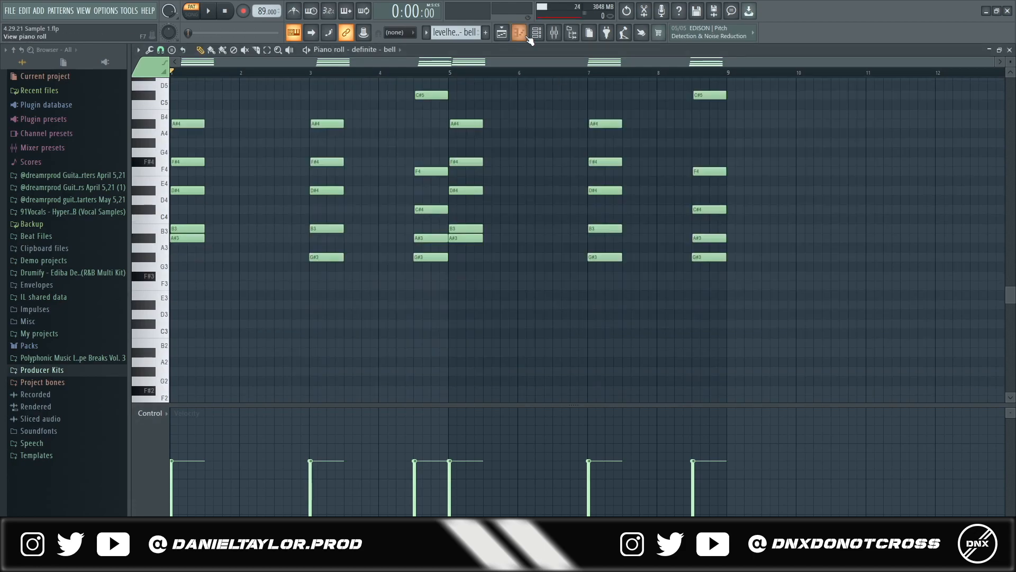
Step: Open the Wurli V2 pattern from the playlist and select all its chord notes for comparison with the bell
left_click(502, 40)
double_click(298, 97)
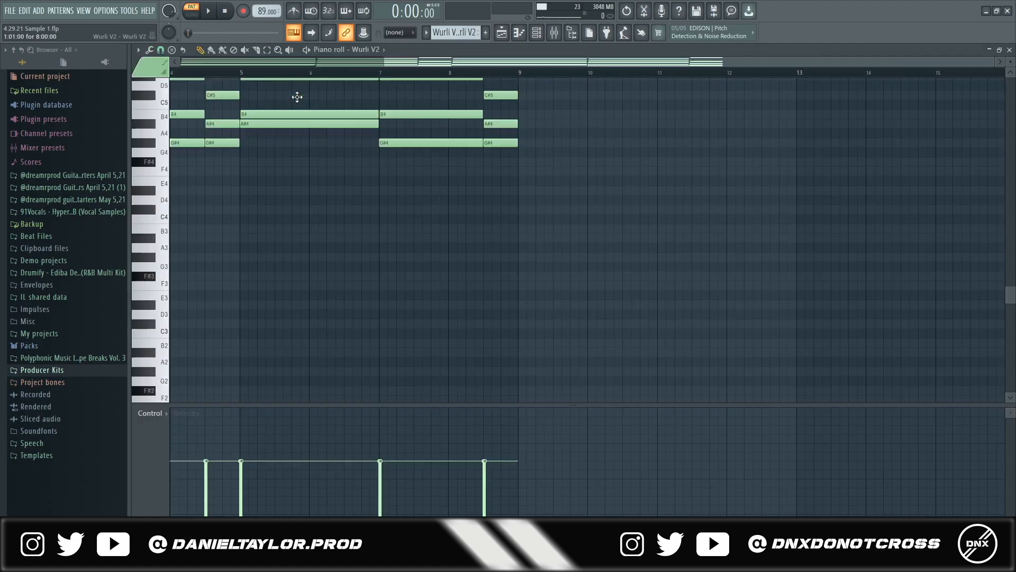
scroll(442, 317, "up", 3)
scroll(441, 318, "up", 4)
left_click_drag(822, 149, 118, 397)
Step: Open the definite - bell pattern from the playlist and select all its short chord notes
left_click(502, 34)
double_click(306, 123)
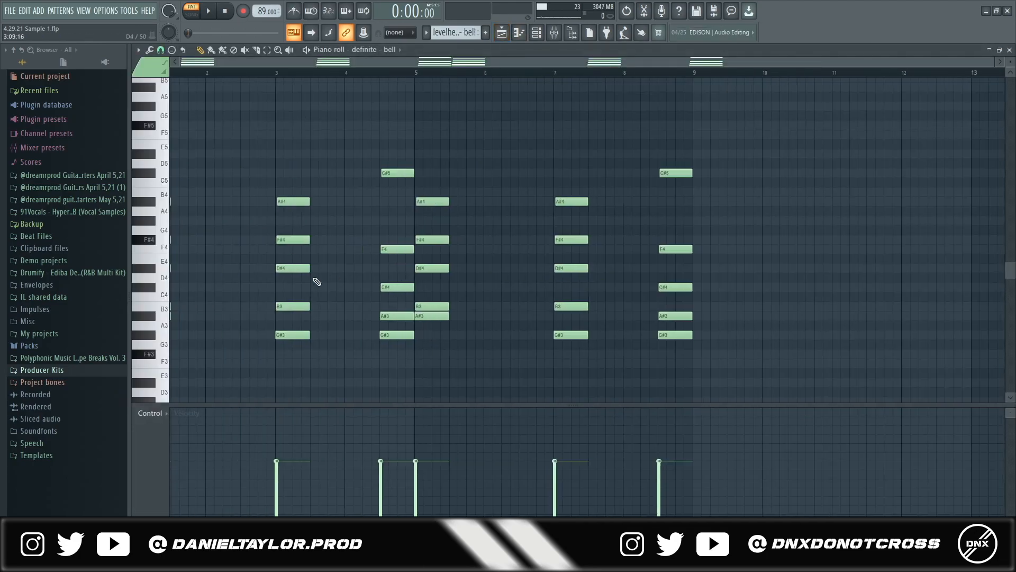
left_click_drag(187, 169, 876, 383)
left_click_drag(874, 110, 252, 386)
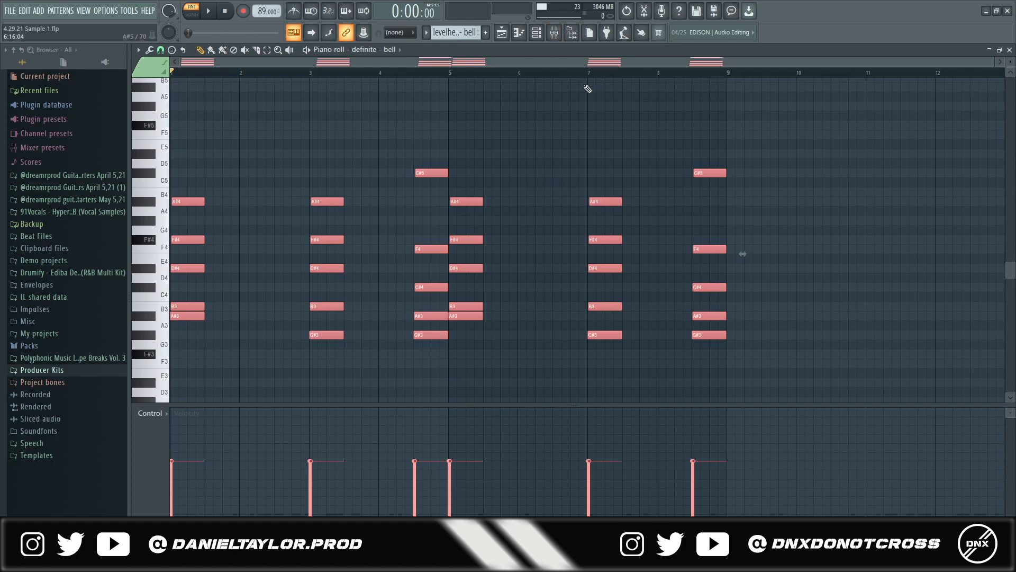
Step: Turn on and open Insert 1's first effects one after another: Fruity parametric EQ 2, Kramer Tape Stereo and EchoBoy
key("F9")
left_click(975, 83)
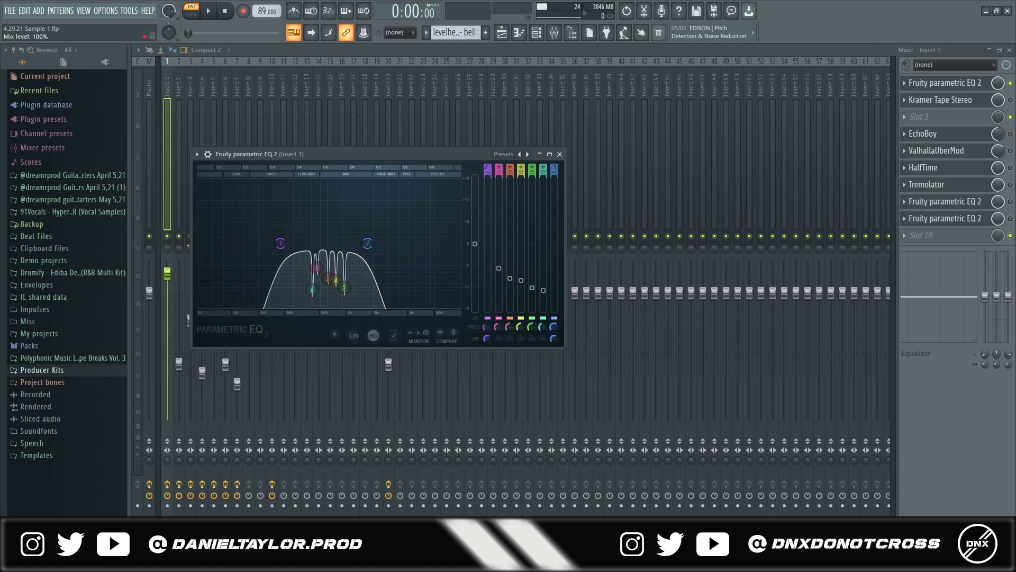
left_click(940, 99)
left_click_drag(494, 188, 560, 124)
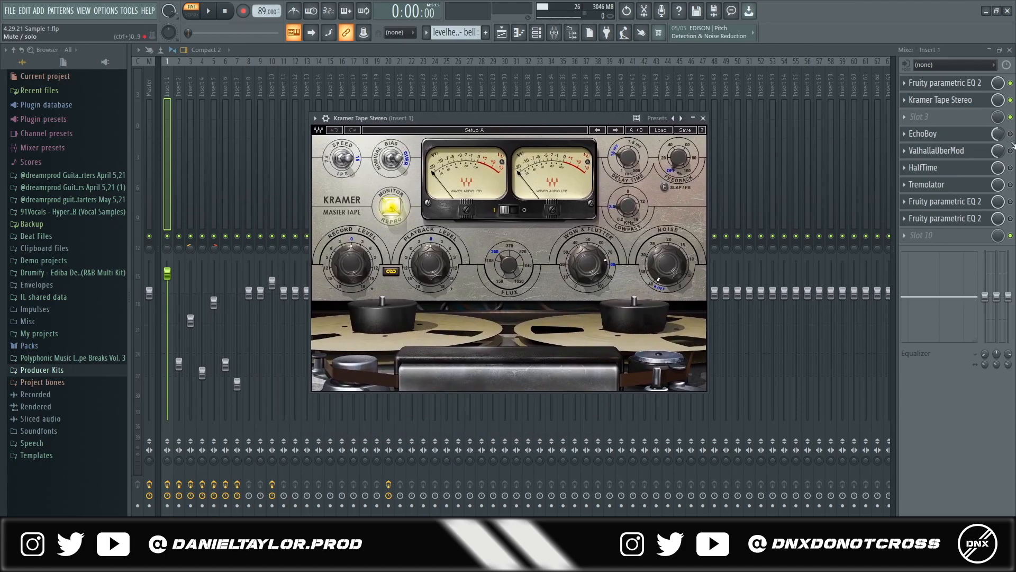
left_click(921, 134)
left_click_drag(485, 182, 591, 126)
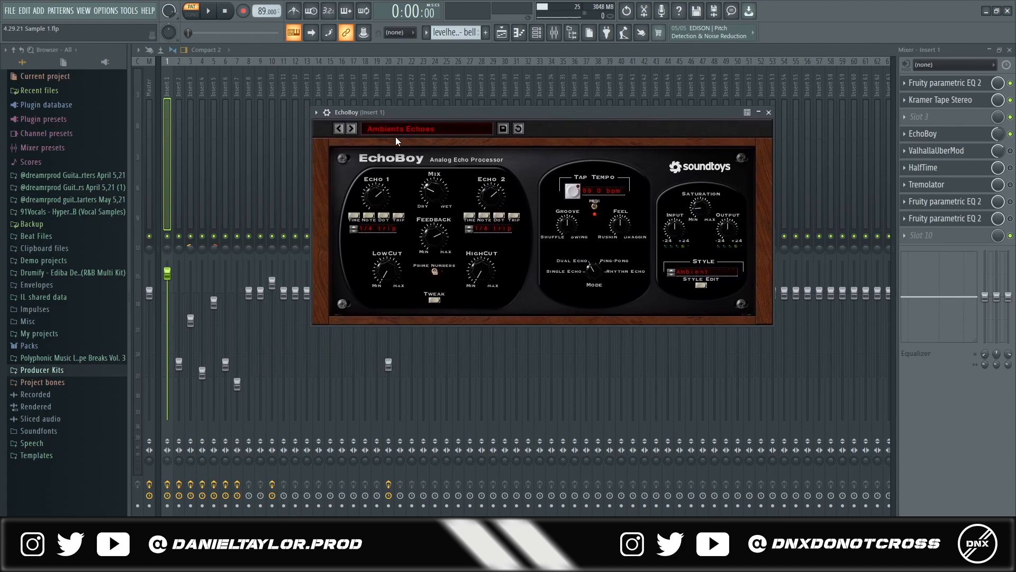
Step: Turn on and open Insert 1's remaining effects one after another: ValhallaUberMod, HalfTime, Tremolator and the two Fruity parametric EQ 2 instances
left_click(934, 150)
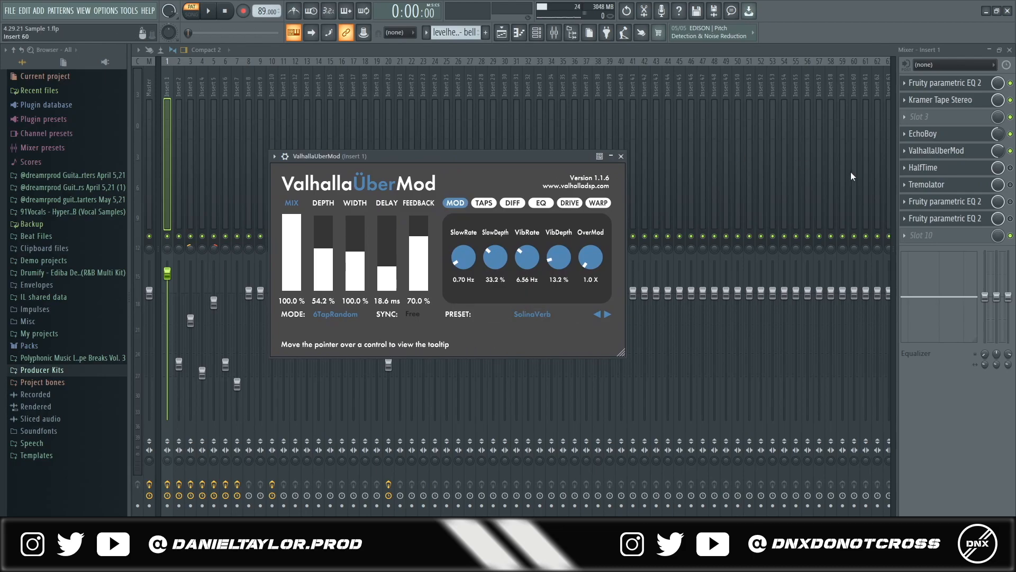
left_click(923, 167)
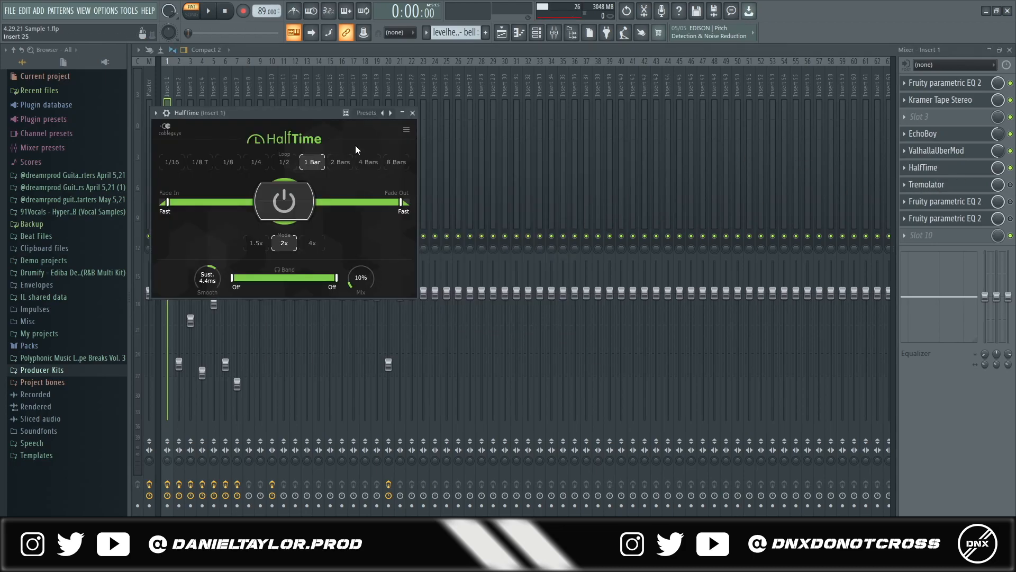
left_click(1010, 185)
left_click(927, 184)
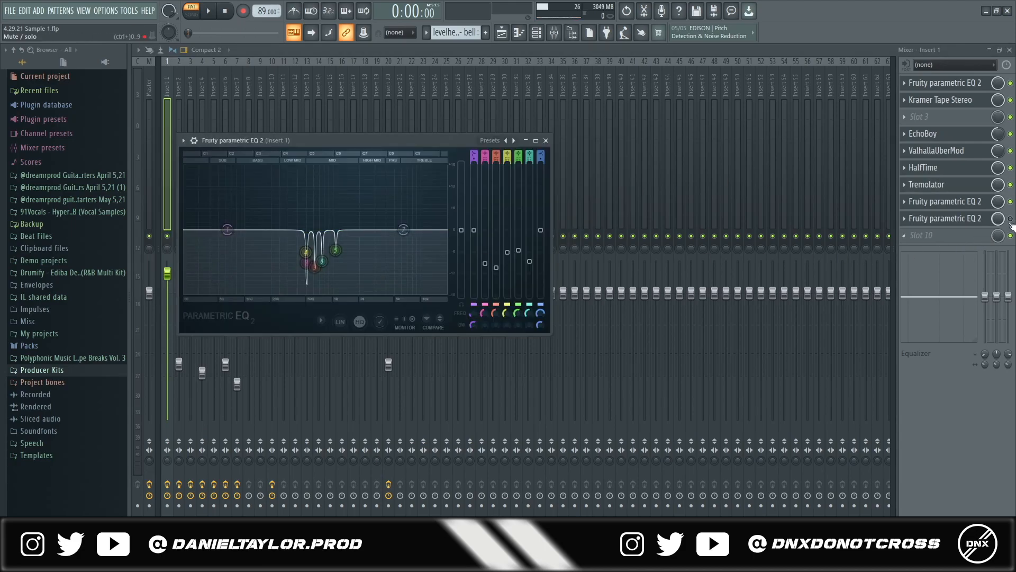
left_click(1009, 219)
left_click(963, 219)
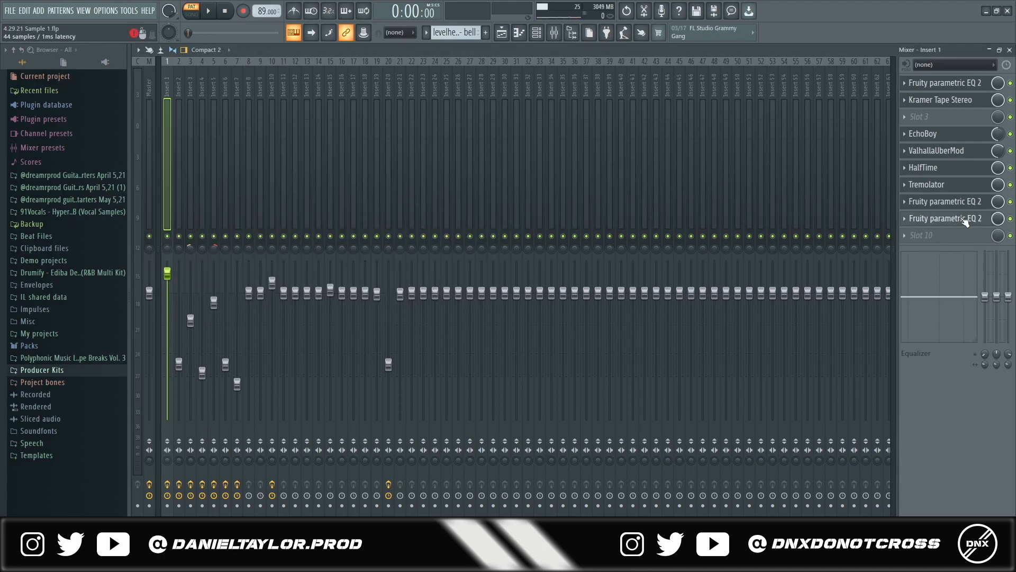
left_click(963, 218)
key("Escape")
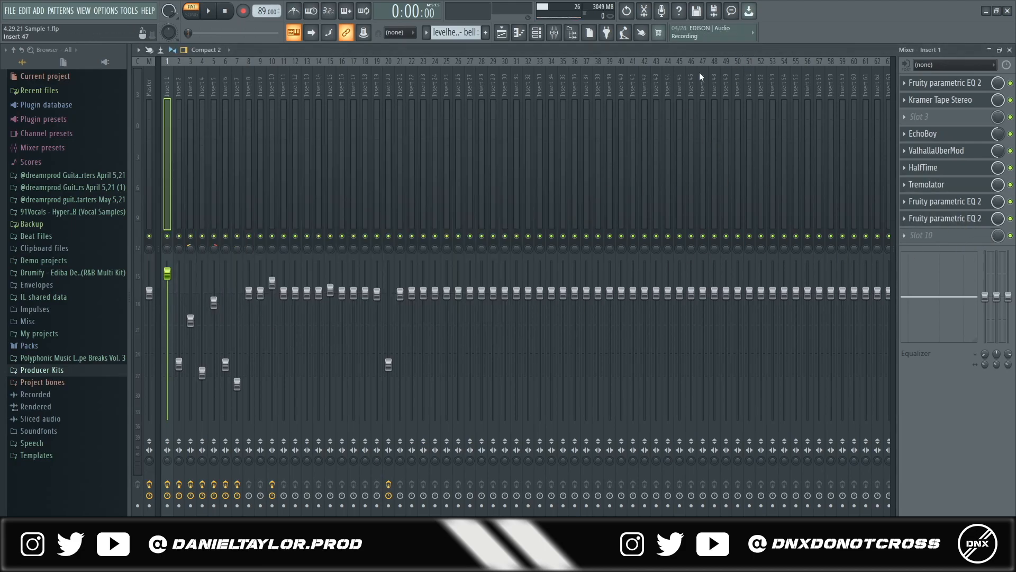
Step: Open the definite - bell channel's piano roll from the channel rack and play the pattern through the enabled effects
left_click(536, 33)
left_click(407, 177)
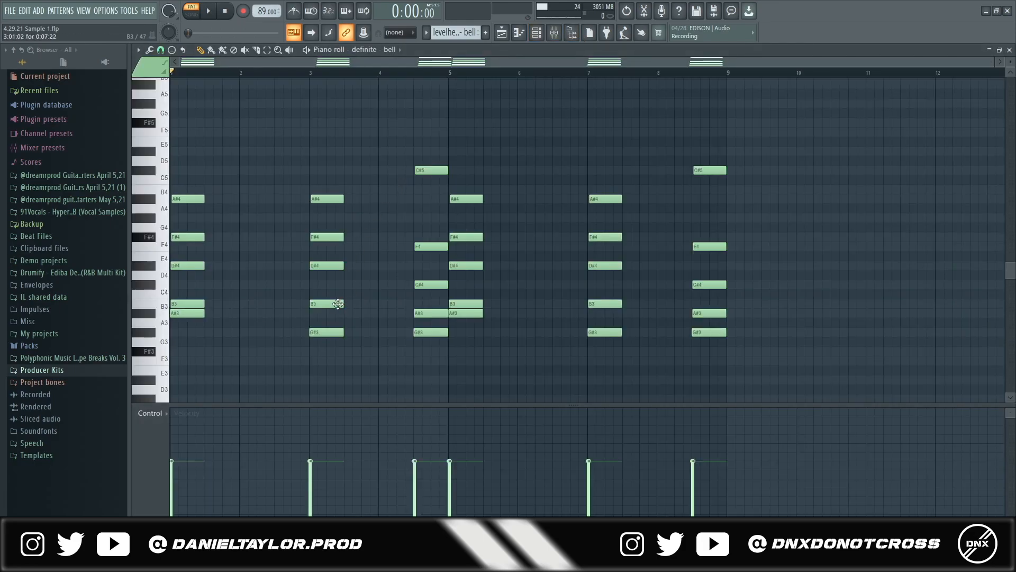
key("space")
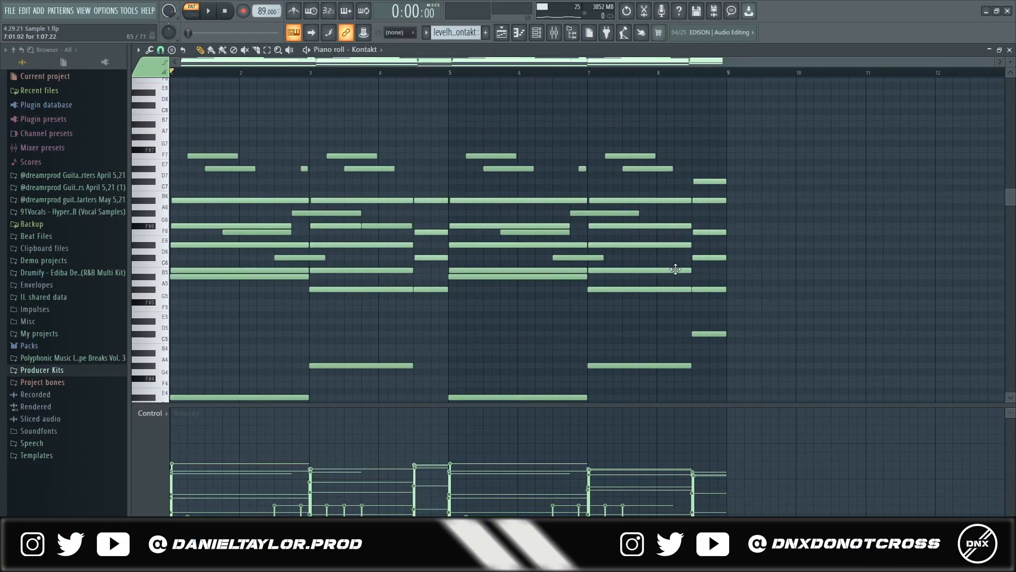
Step: Look over the Kontakt pattern's notes and open the Kontakt channel's NOIRE Pure instrument from the channel rack
scroll(522, 148, "down", 1)
left_click(537, 33)
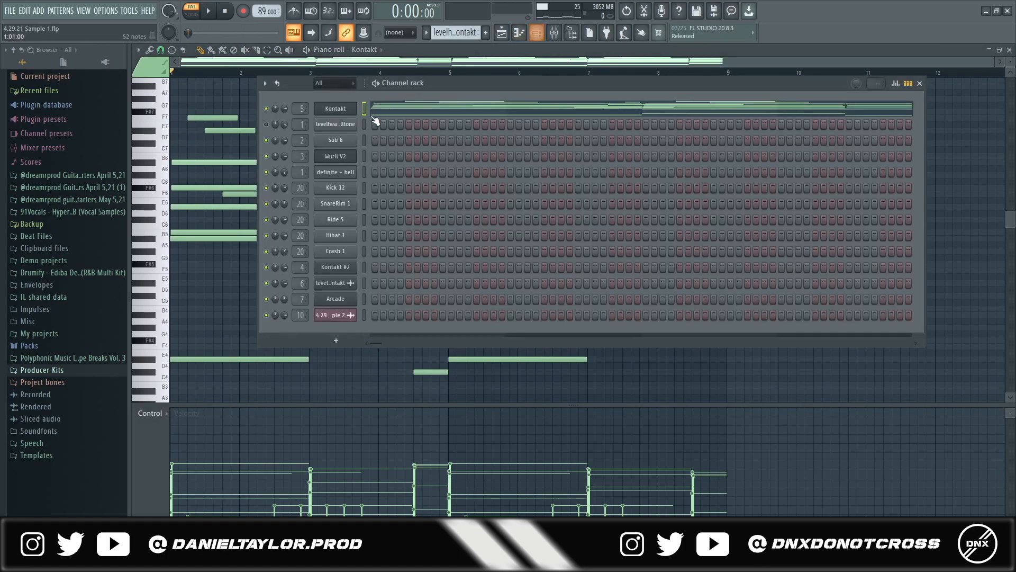
left_click(340, 109)
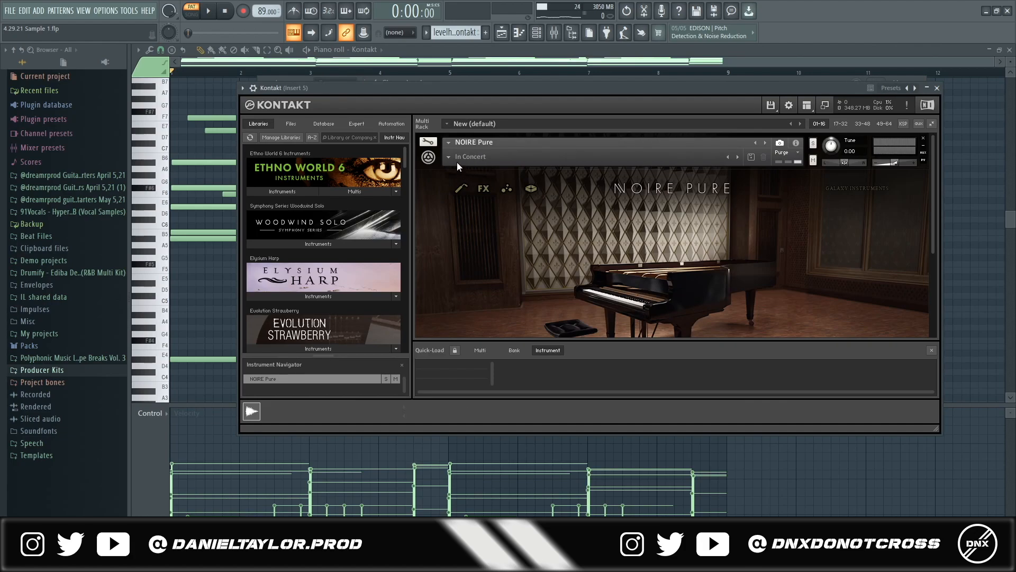
Step: Return to the Kontakt piano roll and select its chord notes, and after them the low bass notes
left_click(520, 50)
scroll(436, 302, "down", 1)
scroll(450, 283, "up", 2)
scroll(506, 225, "down", 1)
left_click_drag(747, 128, 170, 278)
scroll(584, 319, "up", 3)
left_click_drag(768, 184, 178, 325)
scroll(324, 347, "down", 3)
scroll(324, 347, "down", 2)
left_click_drag(768, 219, 252, 288)
scroll(680, 290, "up", 6)
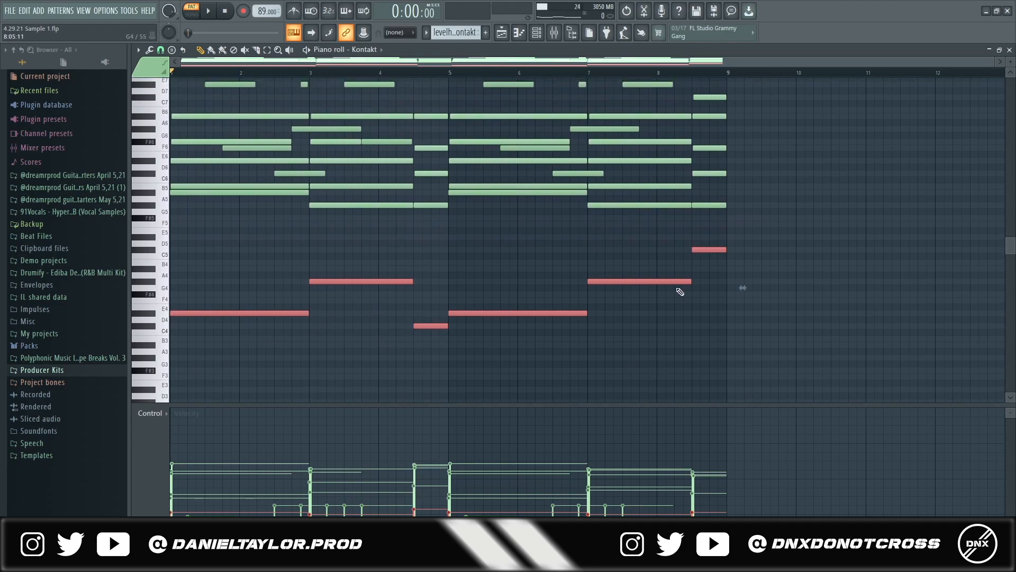
Step: Select the Kontakt pattern's high melody notes, its long chord notes and its low bass notes in turn to compare them
left_click_drag(820, 140, 172, 218)
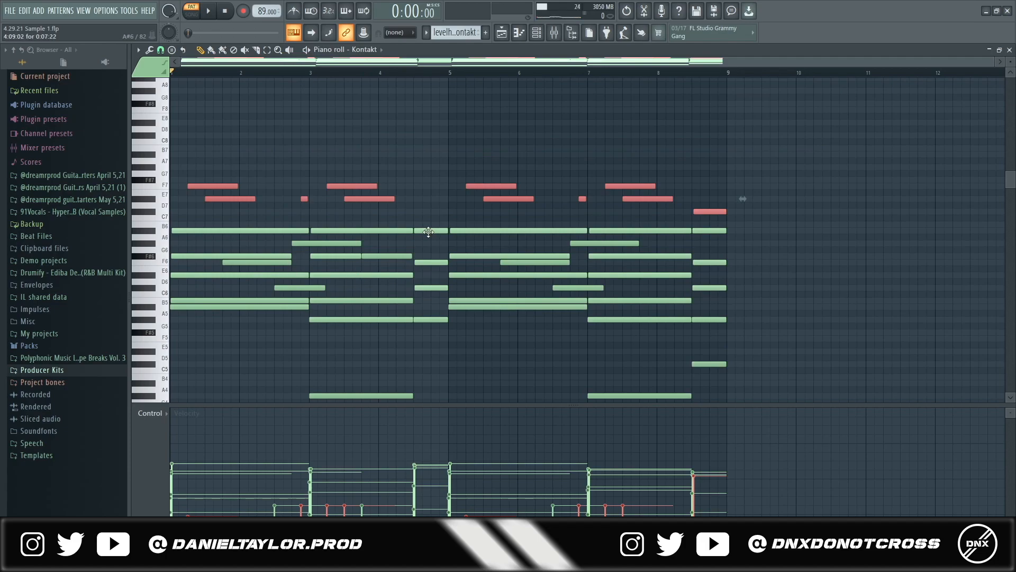
left_click_drag(761, 222, 175, 343)
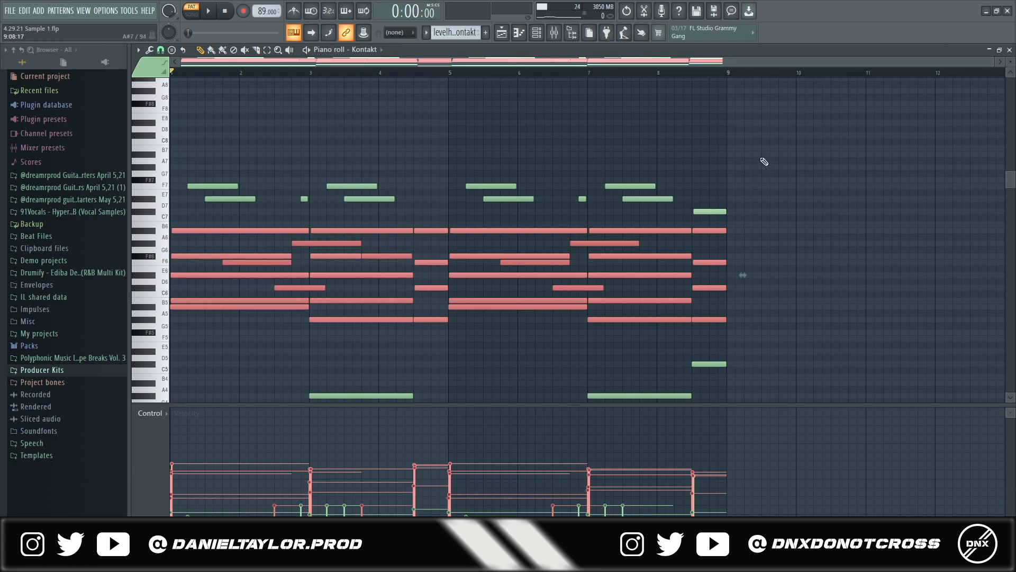
scroll(404, 283, "down", 3)
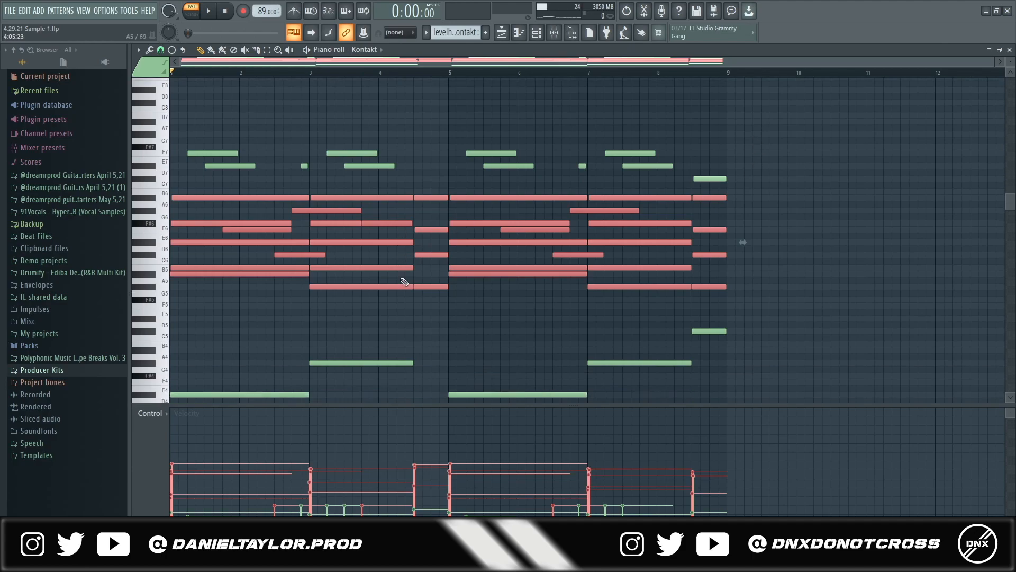
left_click_drag(199, 119, 751, 197)
scroll(740, 275, "down", 3)
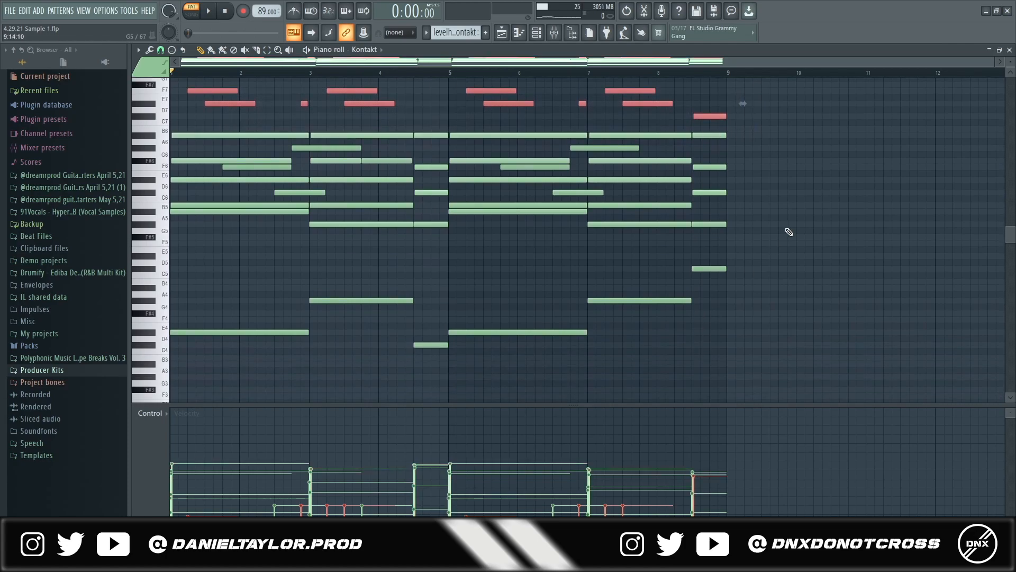
left_click_drag(786, 231, 81, 399)
scroll(435, 311, "up", 5)
Step: Turn on and open Insert 5's effects one after another: Fruity parametric EQ 2, SketchCassette II, ValhallaVintageVerb and Fruity delay 2
left_click(555, 34)
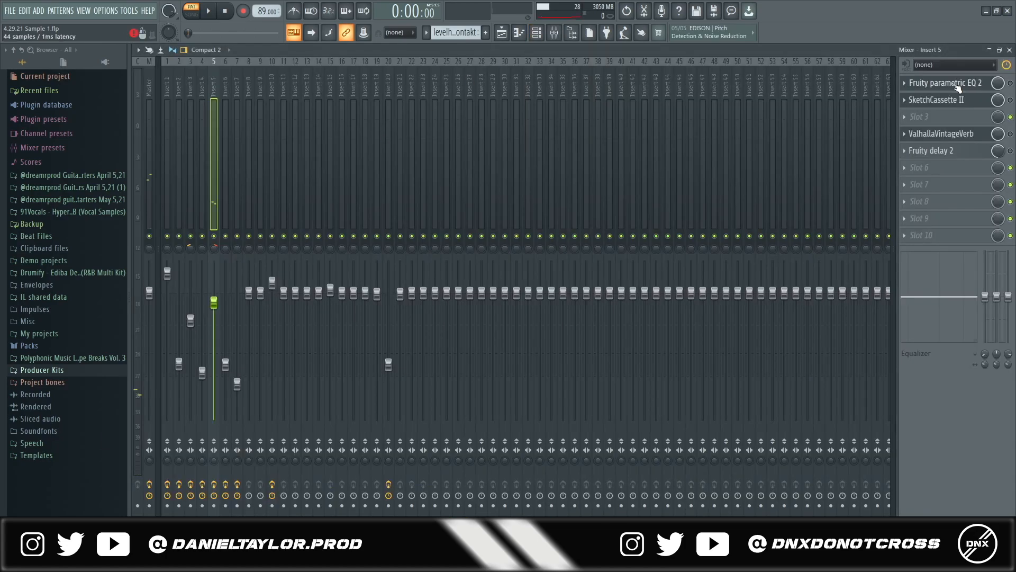
left_click(944, 83)
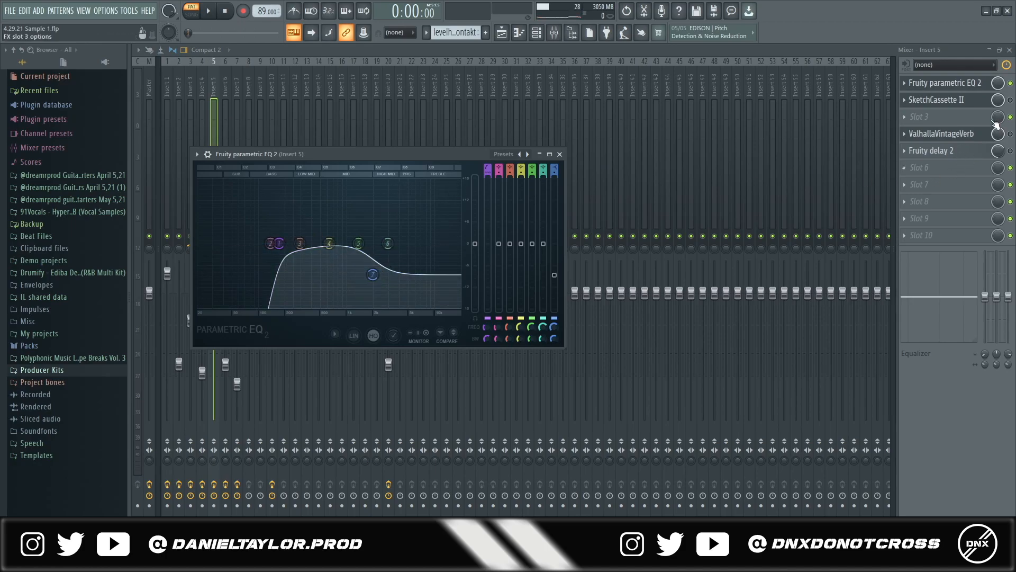
left_click(948, 100)
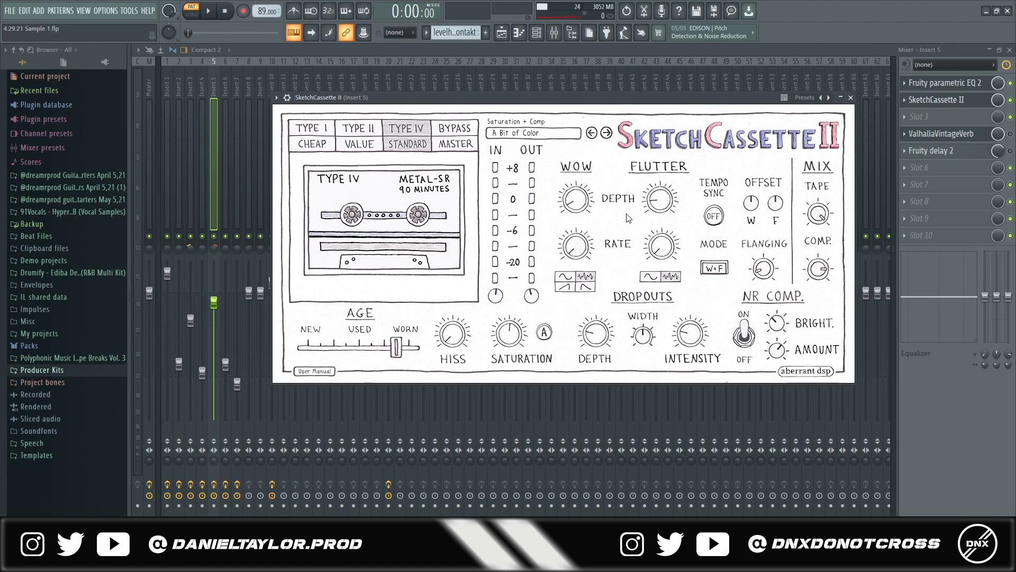
left_click(851, 97)
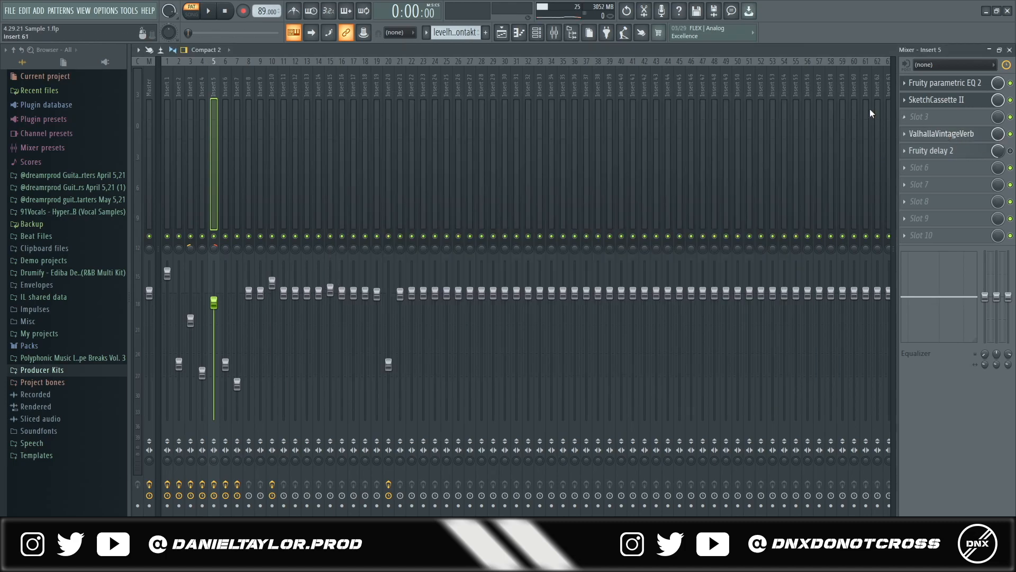
left_click(970, 138)
left_click(953, 152)
left_click(966, 154)
left_click(1010, 151)
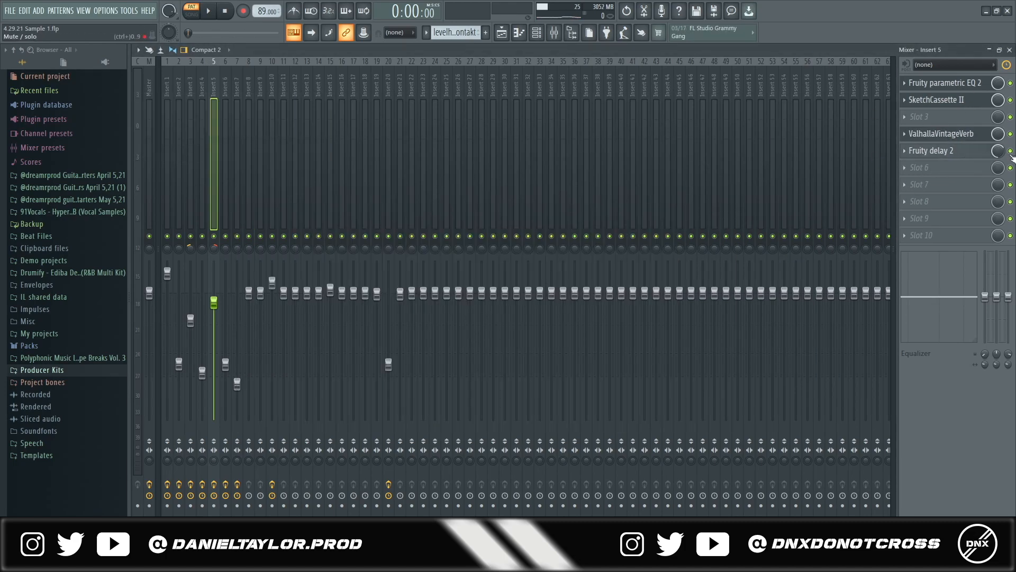
Step: Reopen the Kontakt channel's piano roll from the channel rack and play the pattern with Insert 5's effects on
left_click(537, 34)
left_click(488, 109)
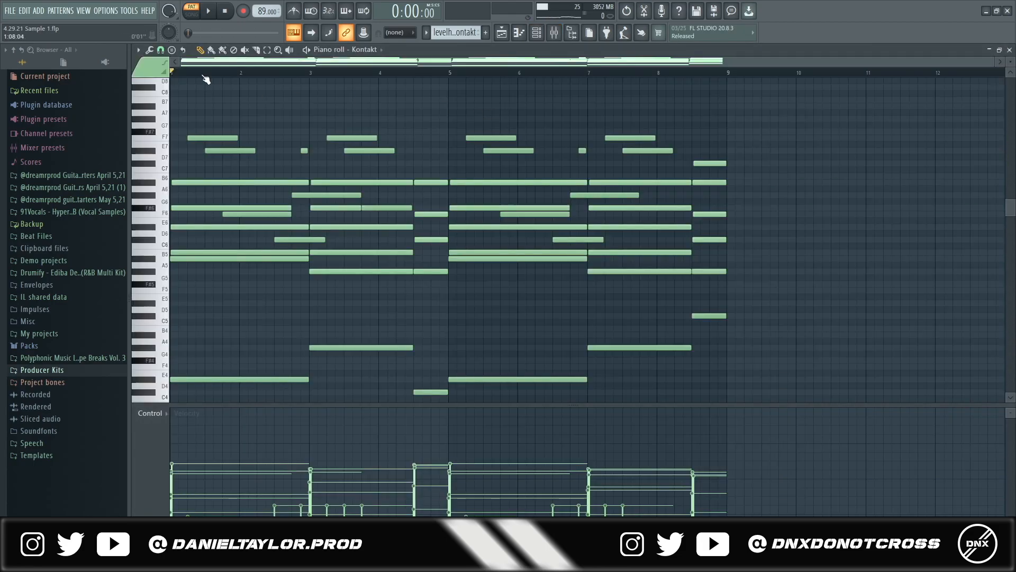
scroll(319, 276, "down", 2)
scroll(321, 276, "up", 1)
key("space")
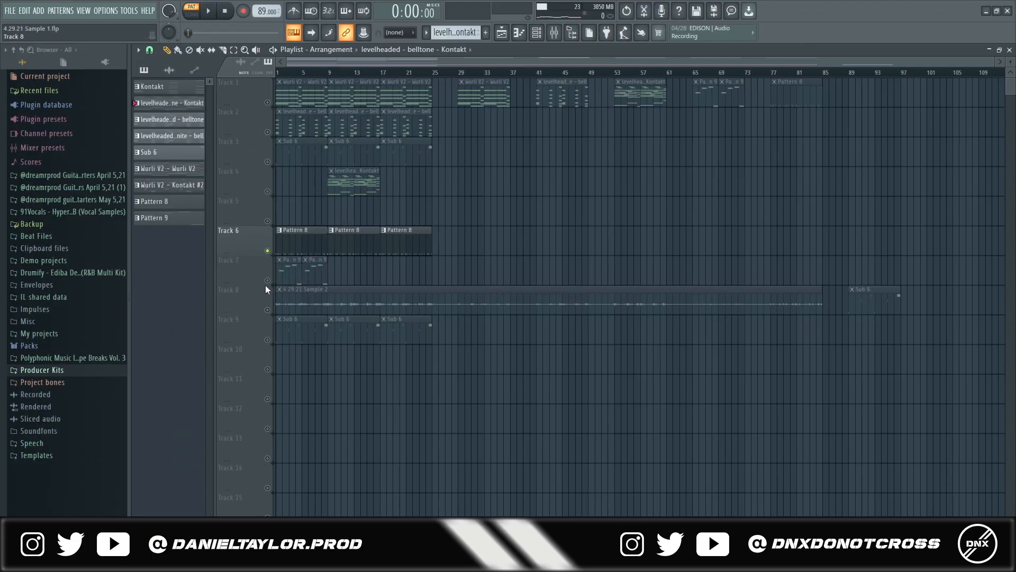
Step: Open Pattern 9 from the playlist and display its Arcade instrument with the Playing Games preset
double_click(280, 277)
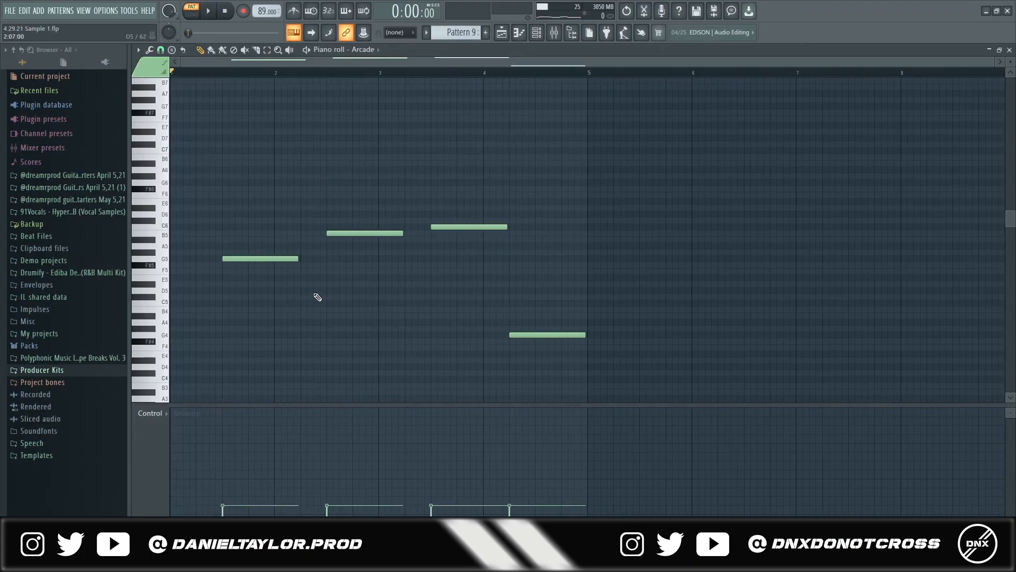
left_click(537, 32)
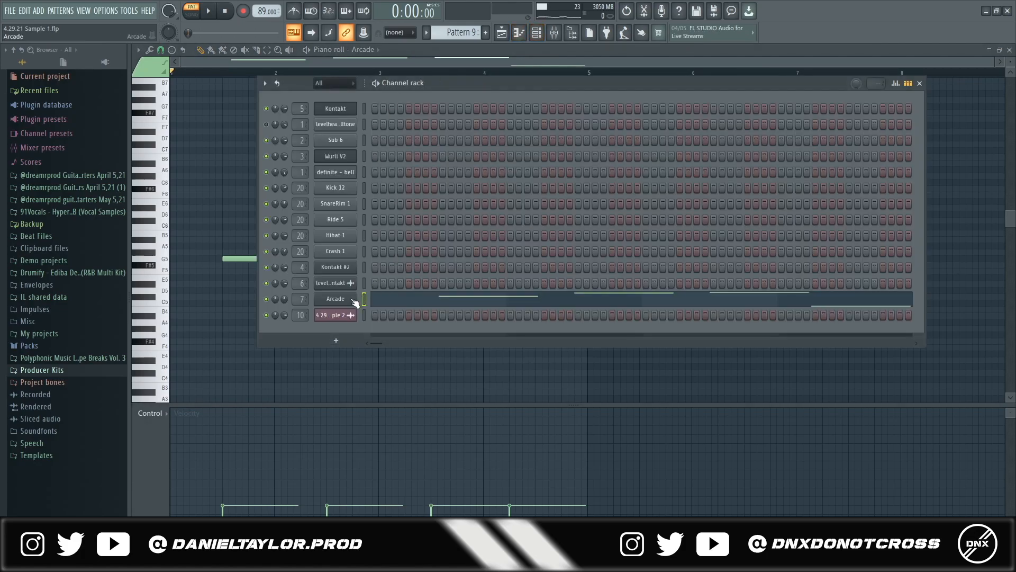
left_click(354, 299)
left_click_drag(646, 69, 652, 80)
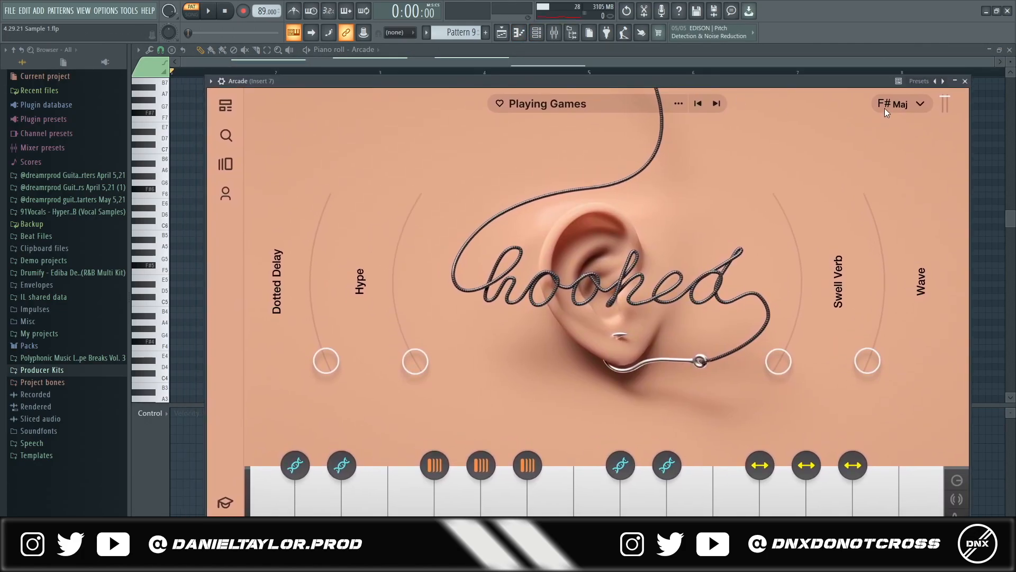
Step: Open Fresh Air on Insert 7 in the mixer, and turn on and open Little AlterBoy
left_click(555, 32)
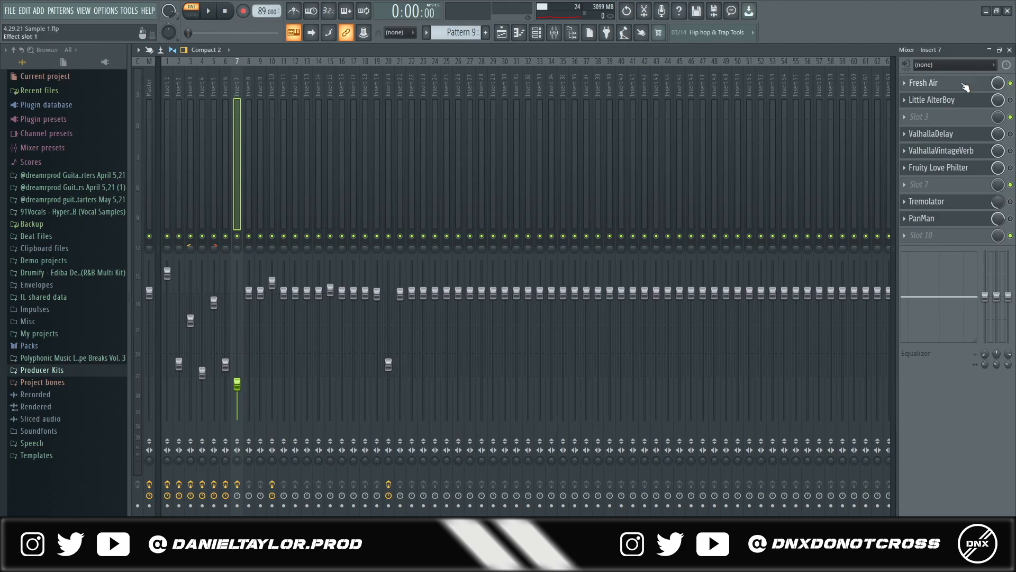
left_click(963, 84)
left_click_drag(421, 105, 650, 95)
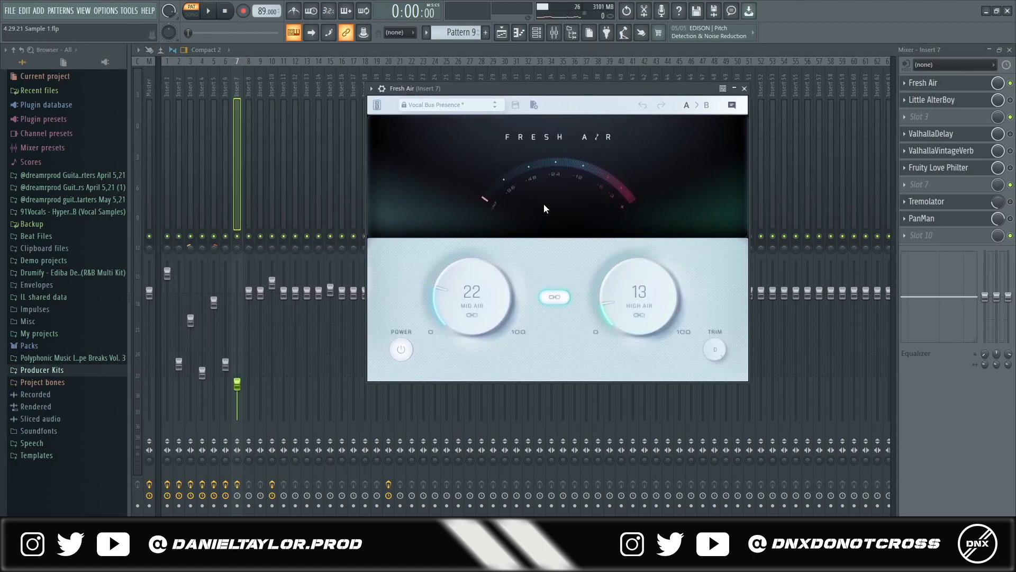
left_click_drag(556, 88, 550, 99)
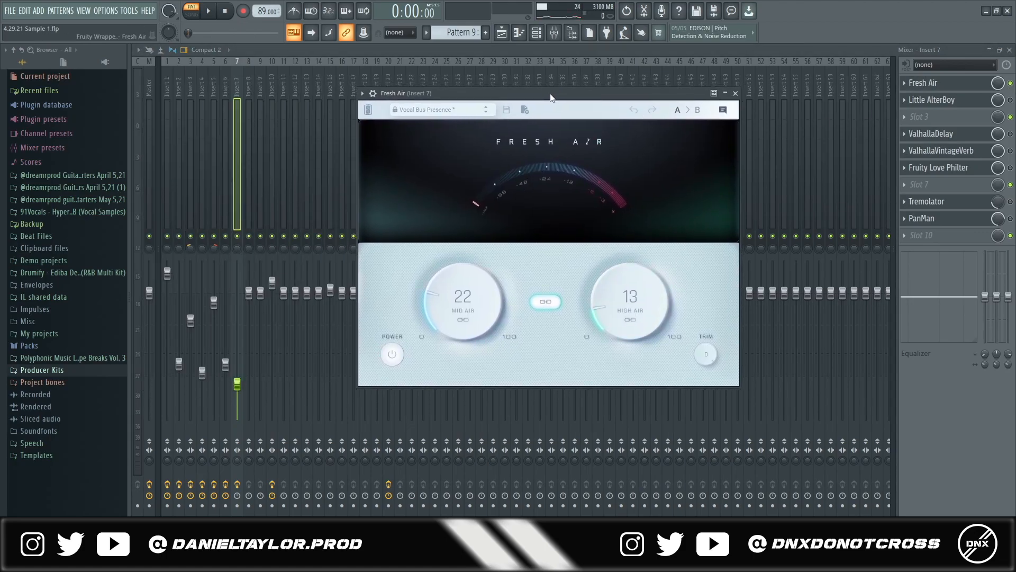
mouse_move(572, 183)
left_click(1009, 100)
left_click(932, 100)
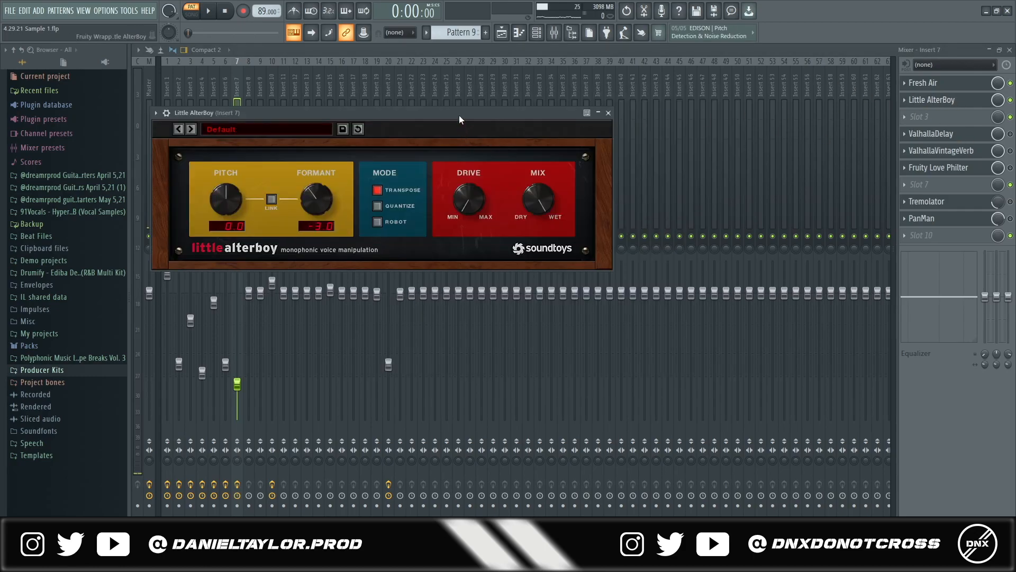
left_click_drag(458, 115, 574, 98)
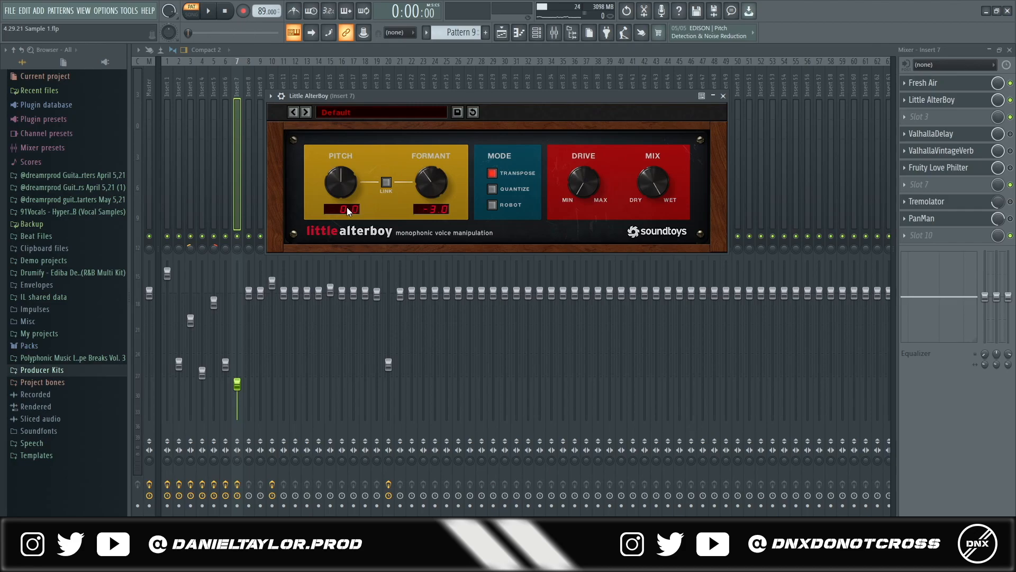
Step: Turn on and open ValhallaDelay, ValhallaVintageVerb and Fruity Love Philter on Insert 7
left_click(932, 133)
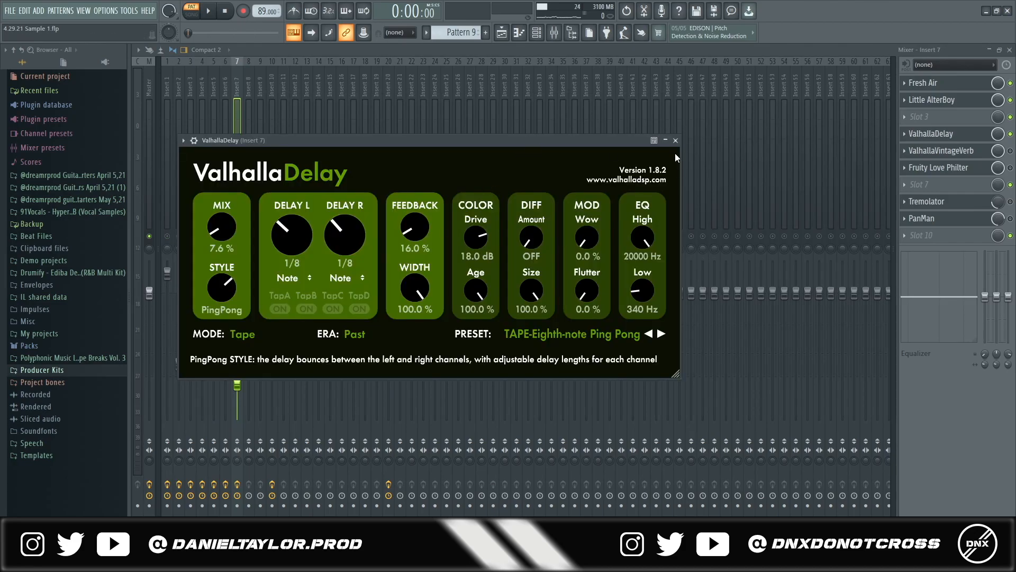
left_click(1009, 150)
left_click(940, 151)
left_click(1010, 168)
left_click(939, 167)
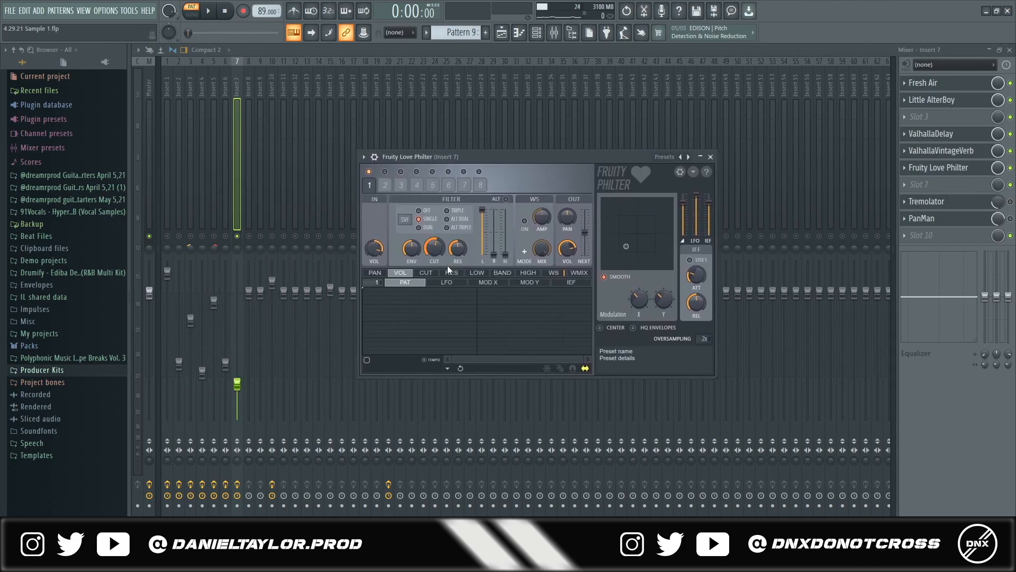
Step: Turn on Tremolator and PanMan on Insert 7 and open PanMan with its Random Ambler preset
left_click(1010, 201)
left_click(1010, 219)
left_click(961, 218)
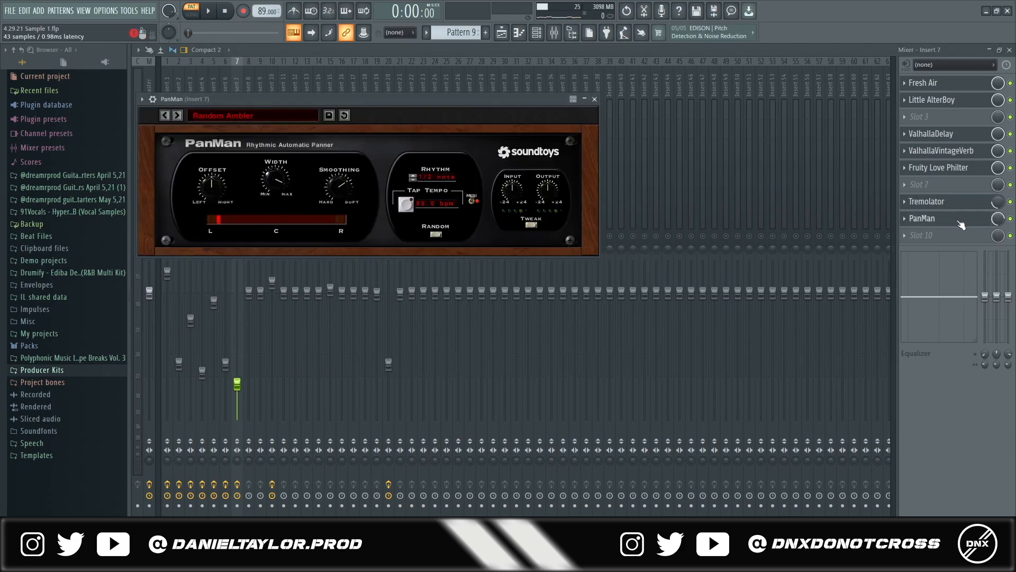
left_click_drag(434, 109, 576, 179)
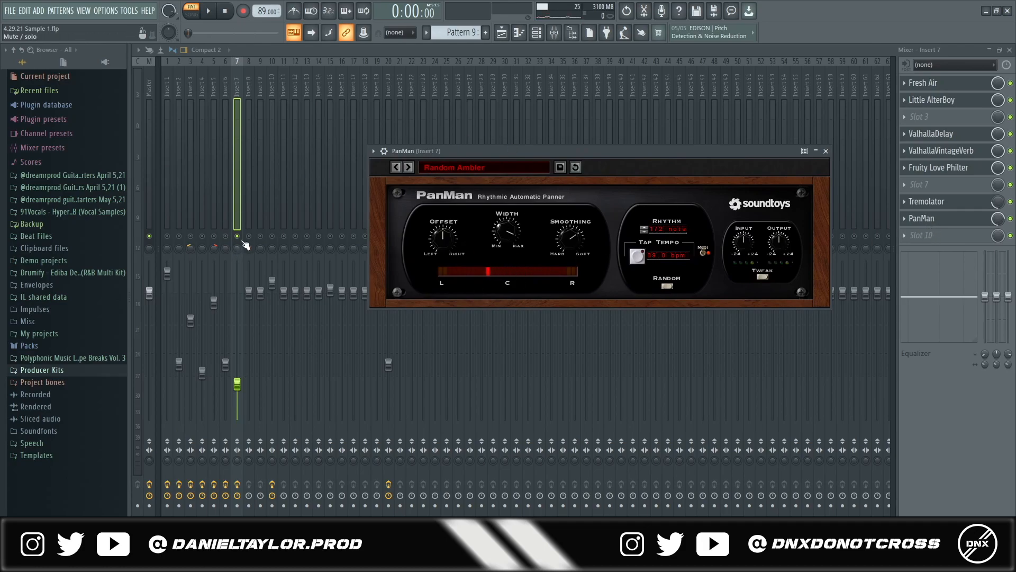
Step: Play Pattern 9 with Insert 7 soloed to hear the Arcade layer through its effects
right_click(240, 237)
key("space")
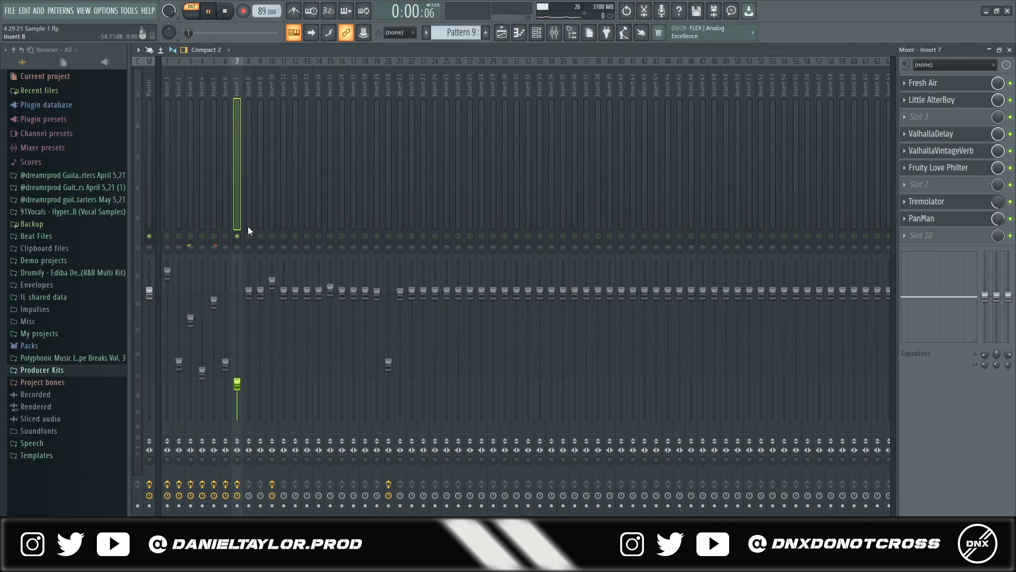
key("F7")
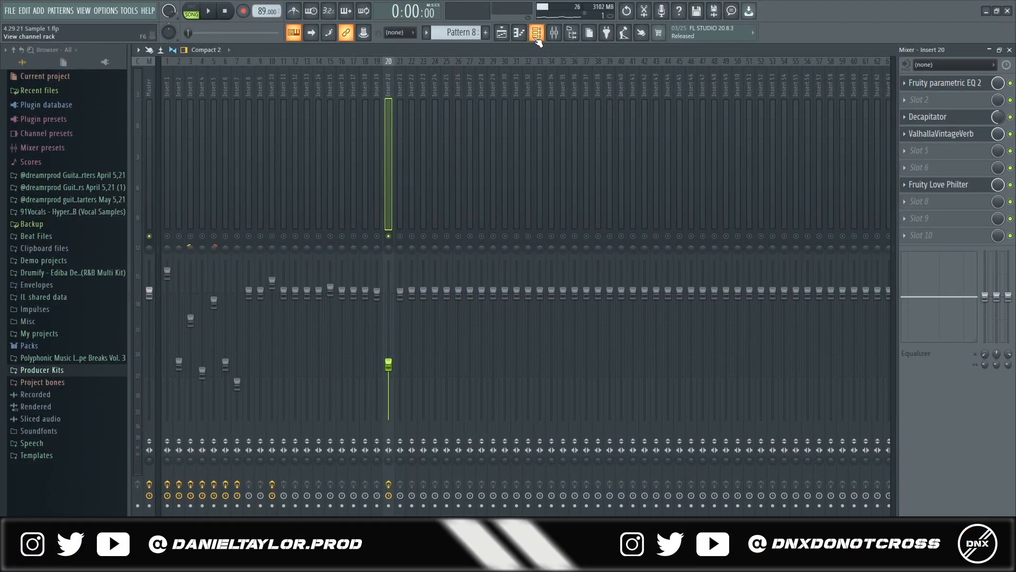
Step: Open the Kick 12 sample from the channel rack and preview its sound
left_click(537, 36)
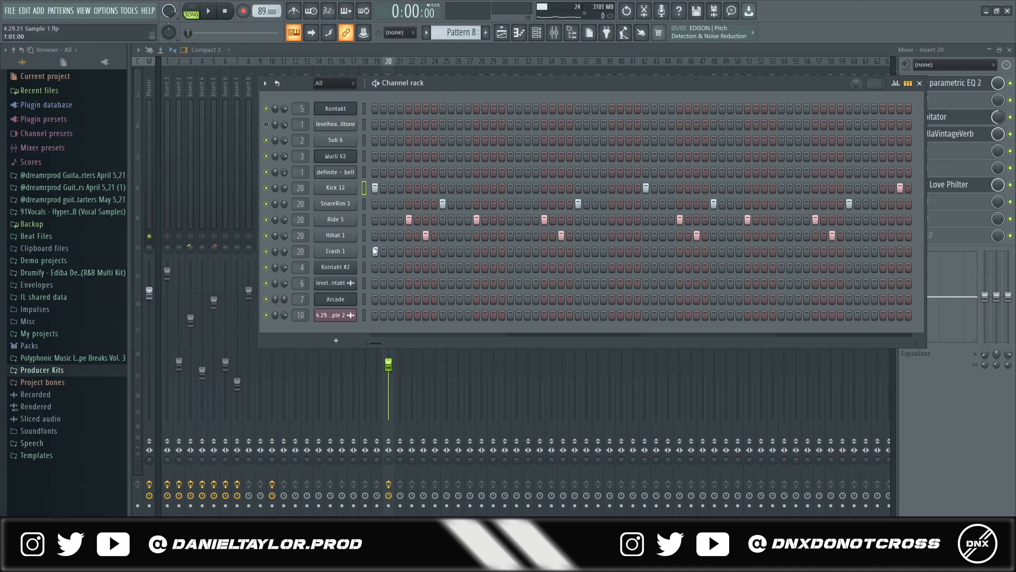
left_click(339, 194)
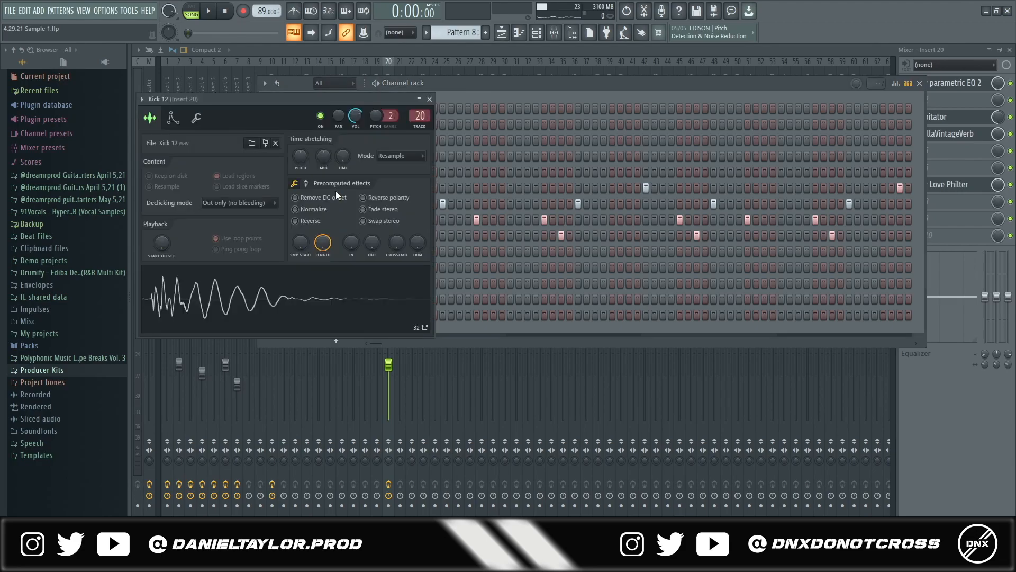
left_click(298, 282)
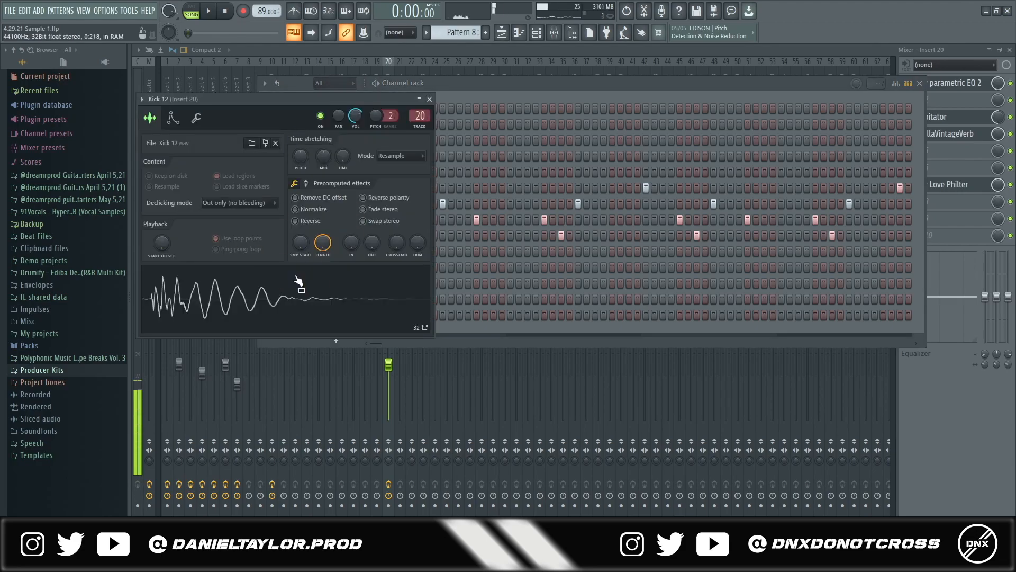
left_click(506, 84)
Step: Open the Ride 5, Hihat 1 and Crash 1 samples of Pattern 8, and return to the playlist
left_click(349, 220)
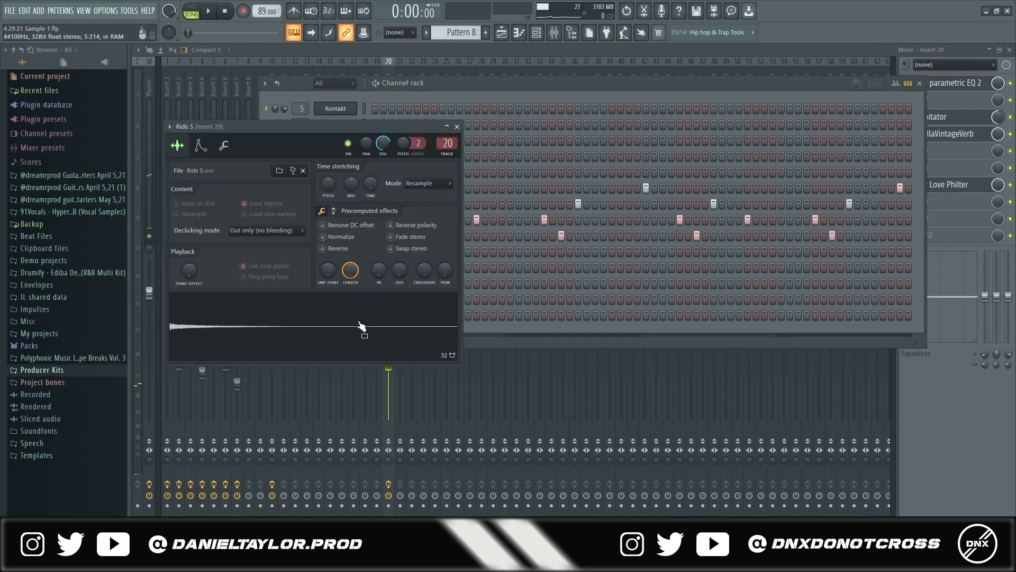
left_click(529, 82)
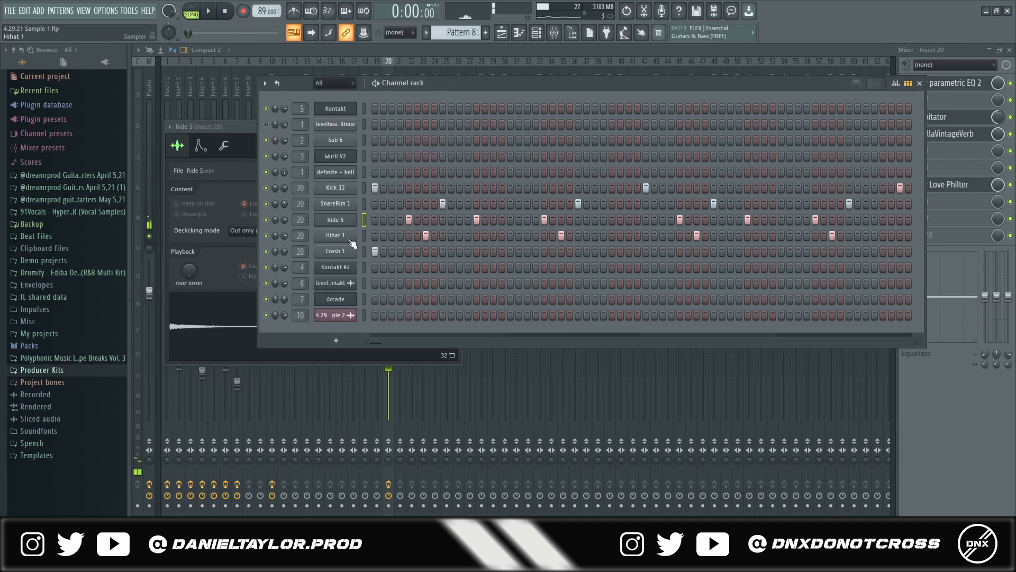
left_click(350, 238)
left_click(507, 88)
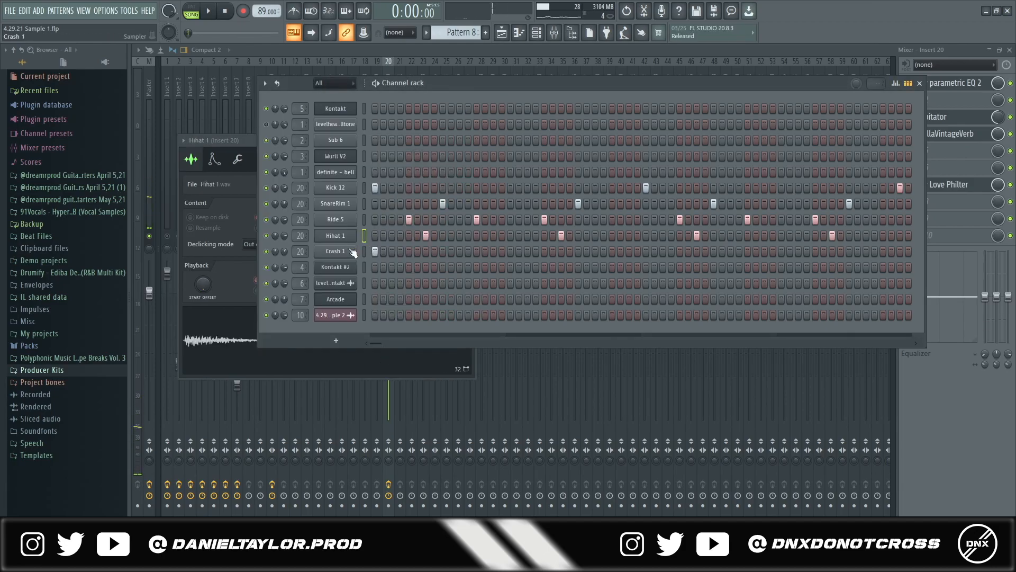
left_click(352, 252)
left_click(526, 81)
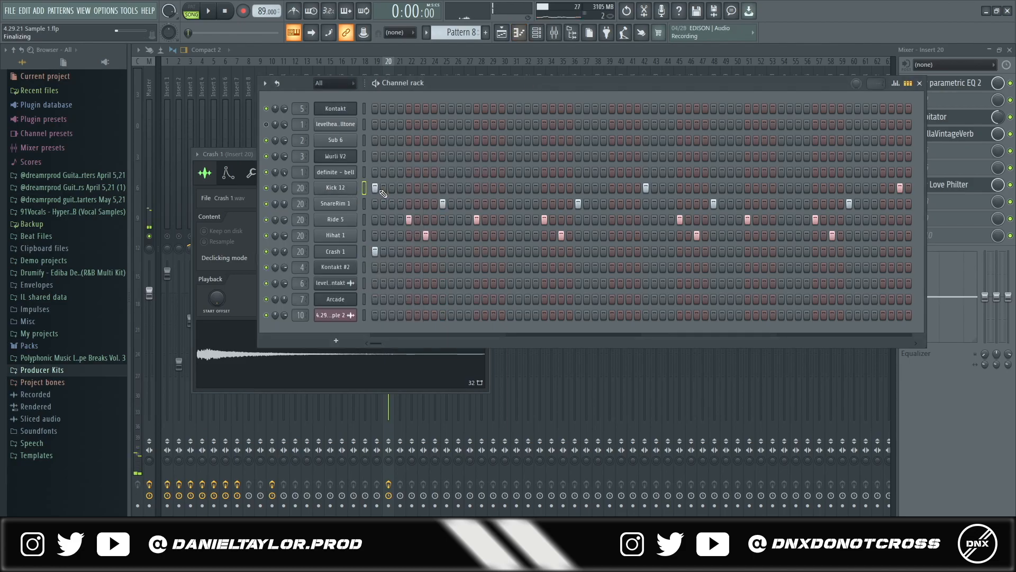
key("F7")
left_click(502, 33)
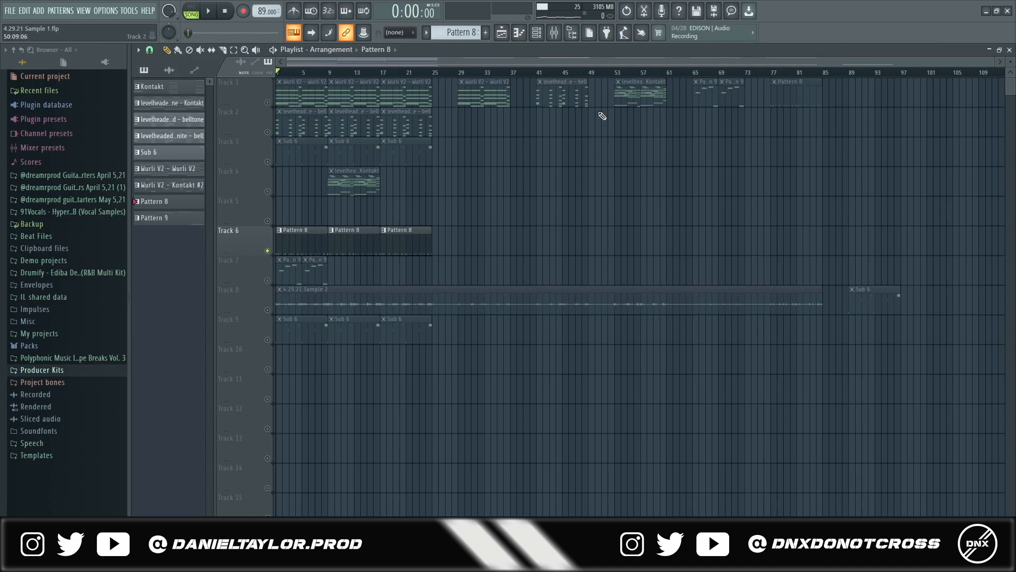
Step: Open Fruity parametric EQ 2 on Insert 20, and play the drums with the EQ switched off and on to compare
left_click(554, 33)
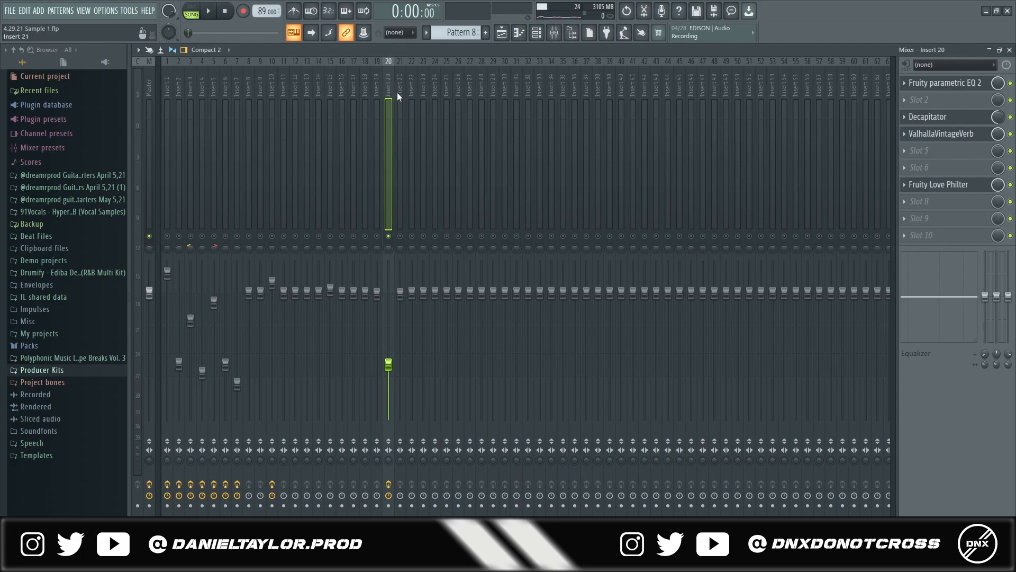
left_click(944, 83)
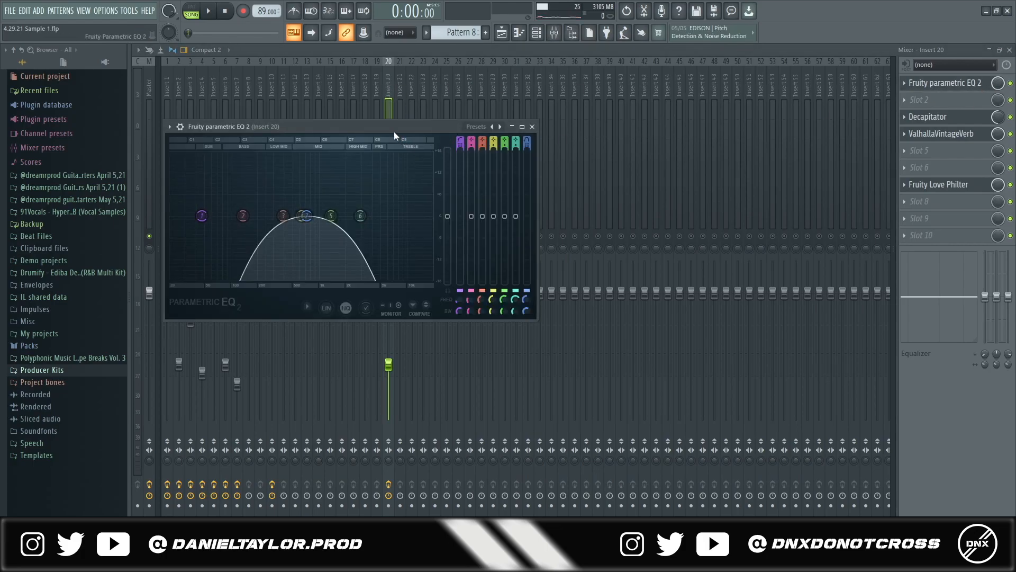
left_click_drag(395, 132, 485, 131)
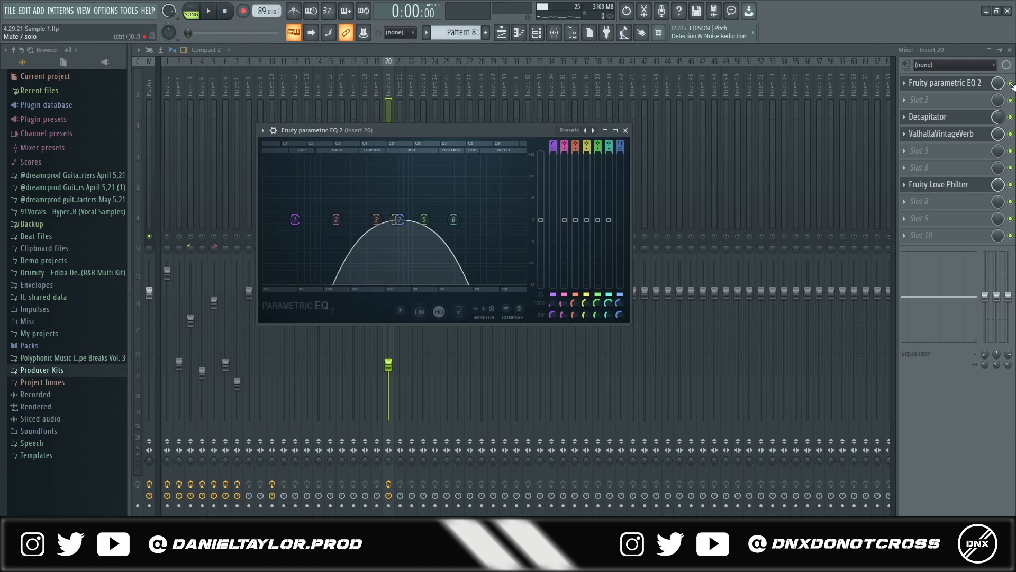
left_click(1011, 83)
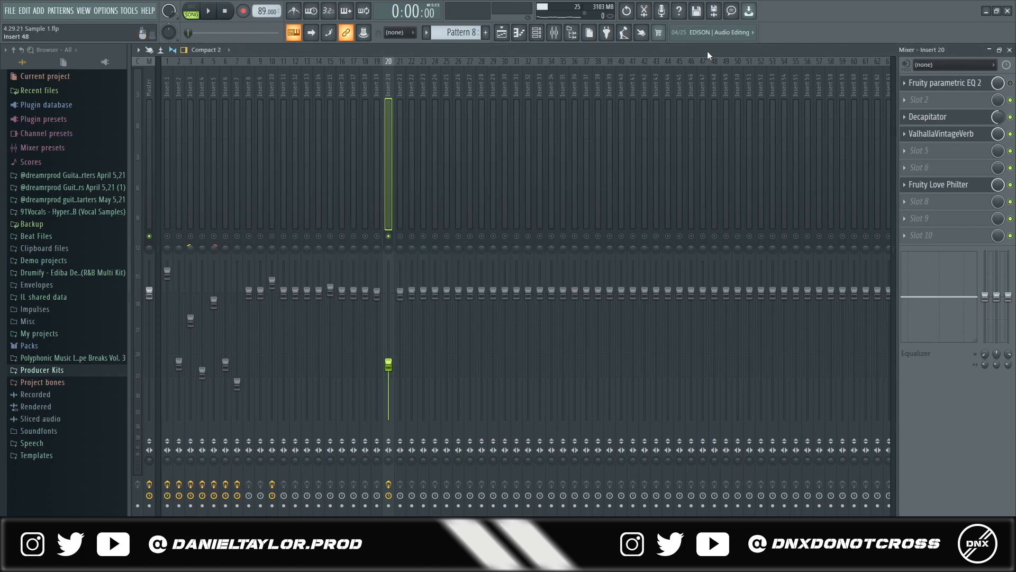
key("space")
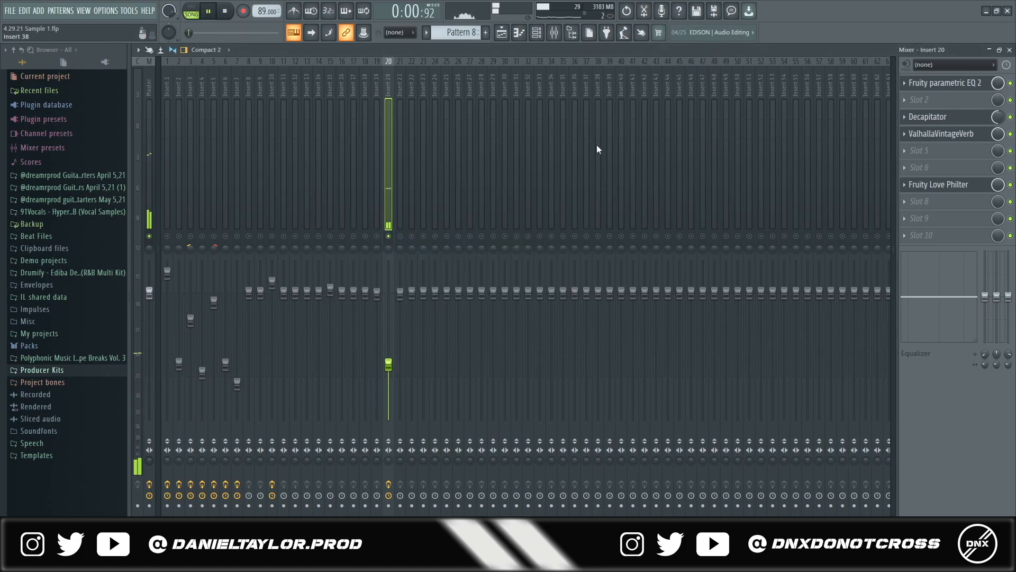
key("space")
Step: Open Decapitator, ValhallaVintageVerb and Fruity Love Philter on Insert 20 to review the drum effects
left_click(980, 116)
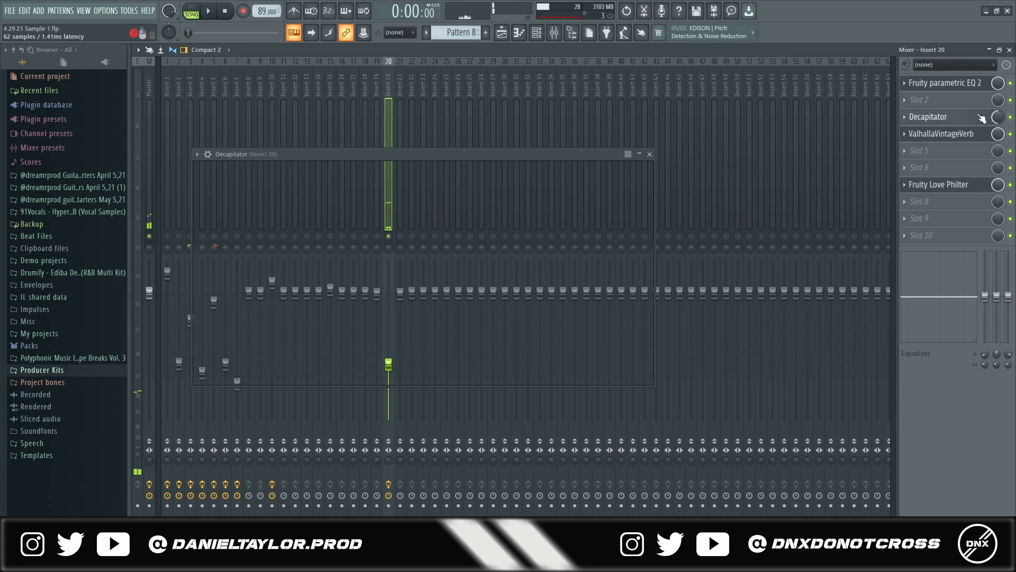
left_click_drag(521, 158, 598, 129)
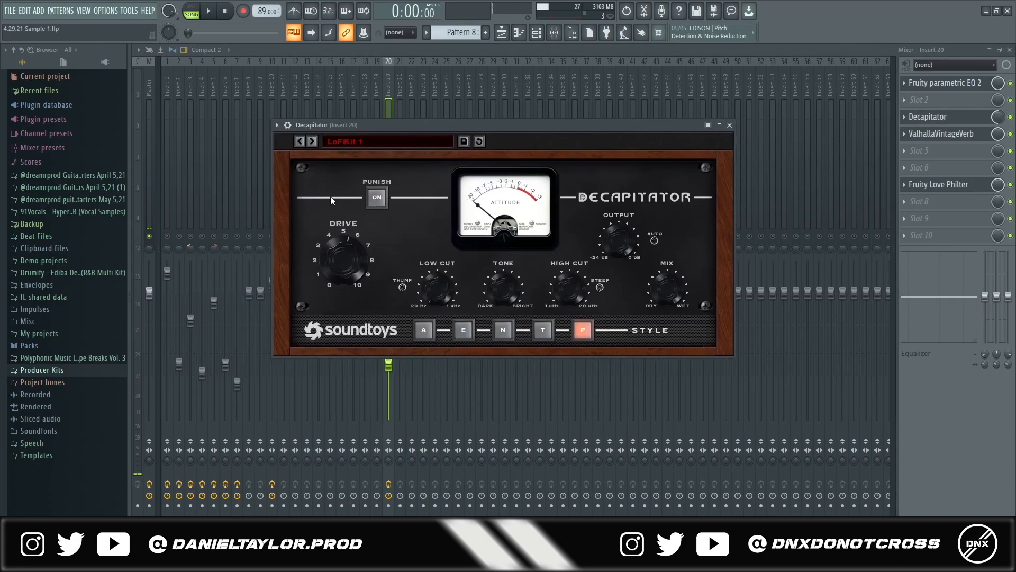
left_click(996, 135)
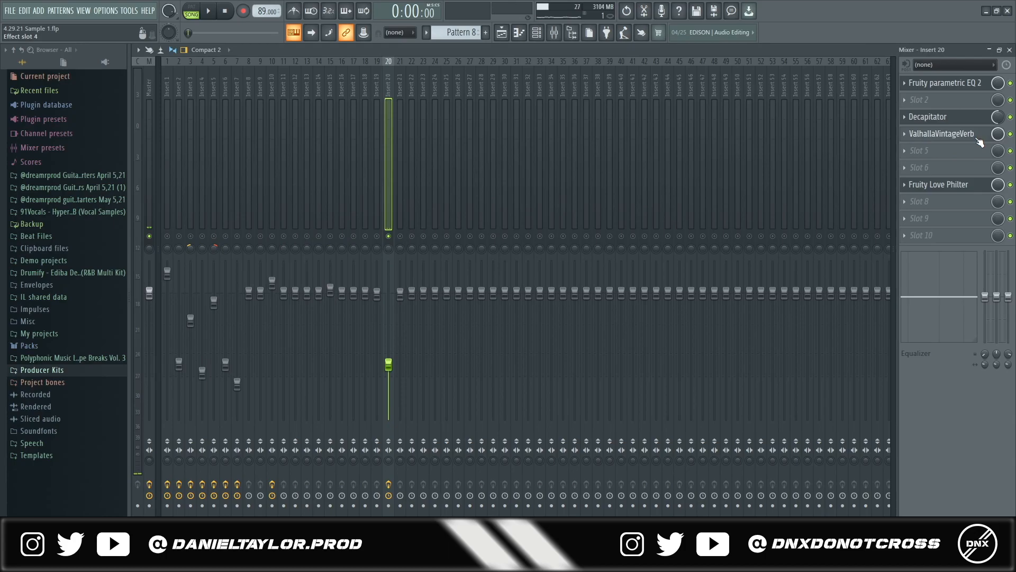
left_click(984, 186)
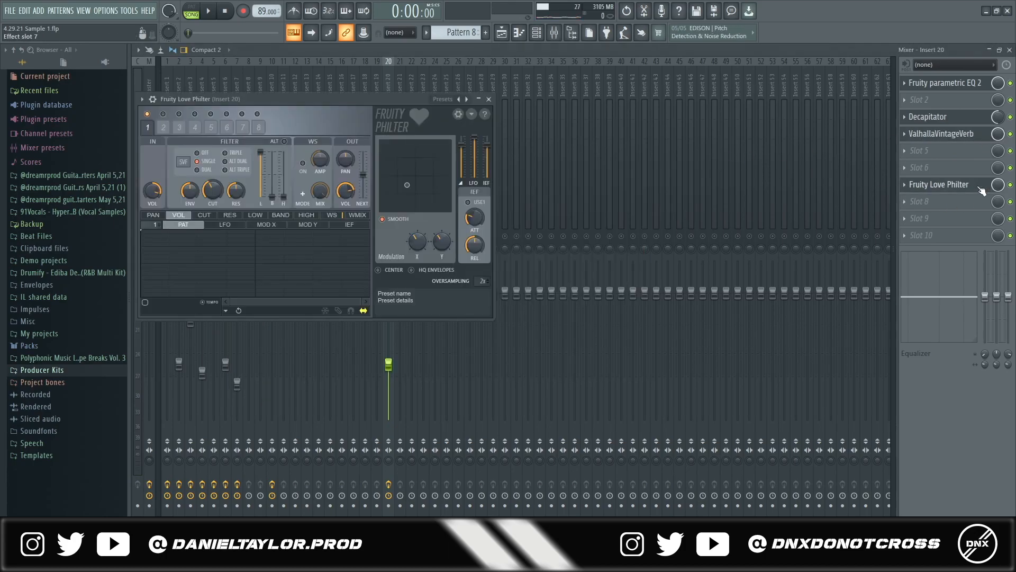
left_click_drag(380, 101, 640, 139)
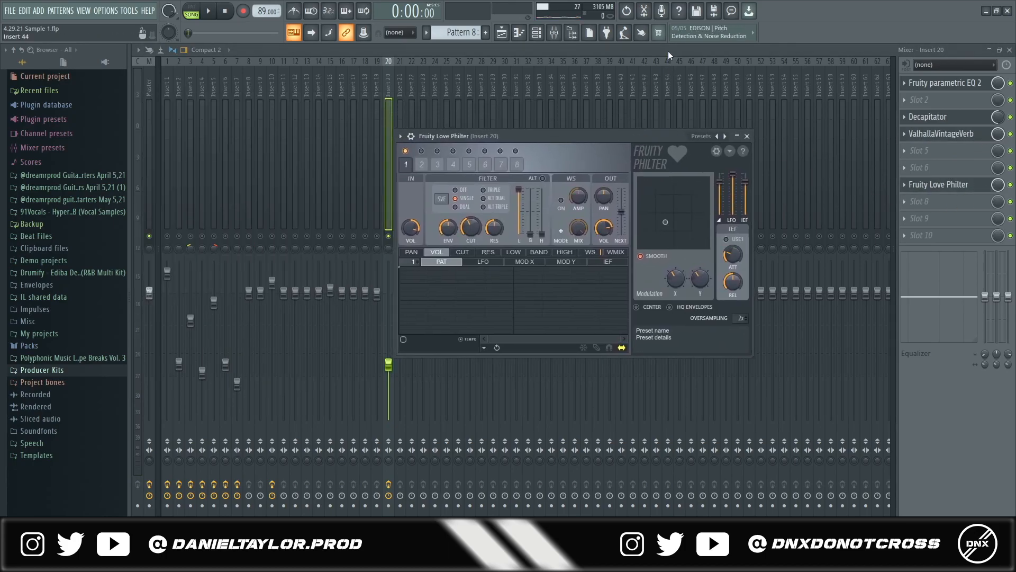
key("Escape")
Step: Play the soloed Pattern 8 clips on Track 6 in the playlist to hear the processed drums
left_click(501, 33)
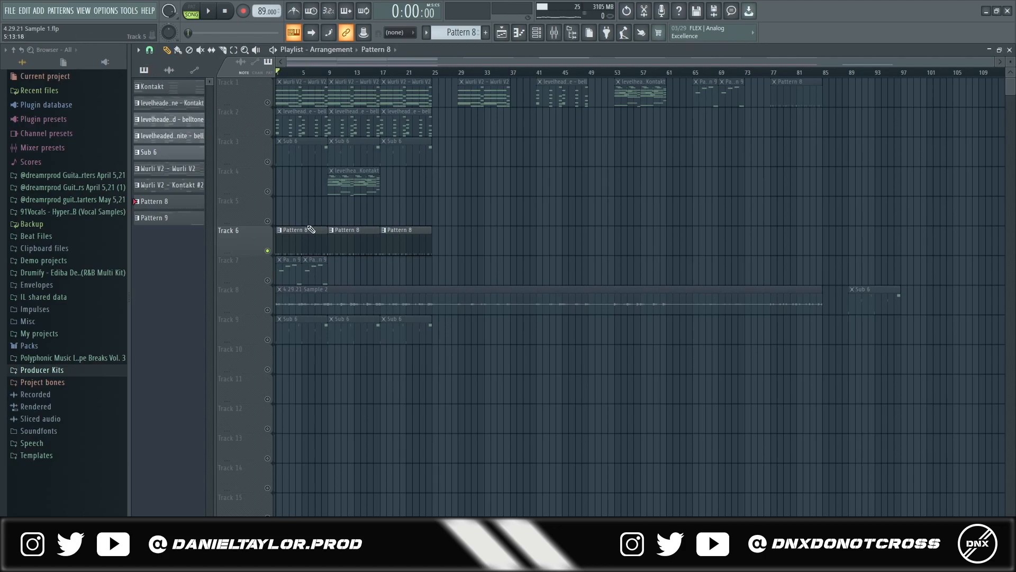
key("space")
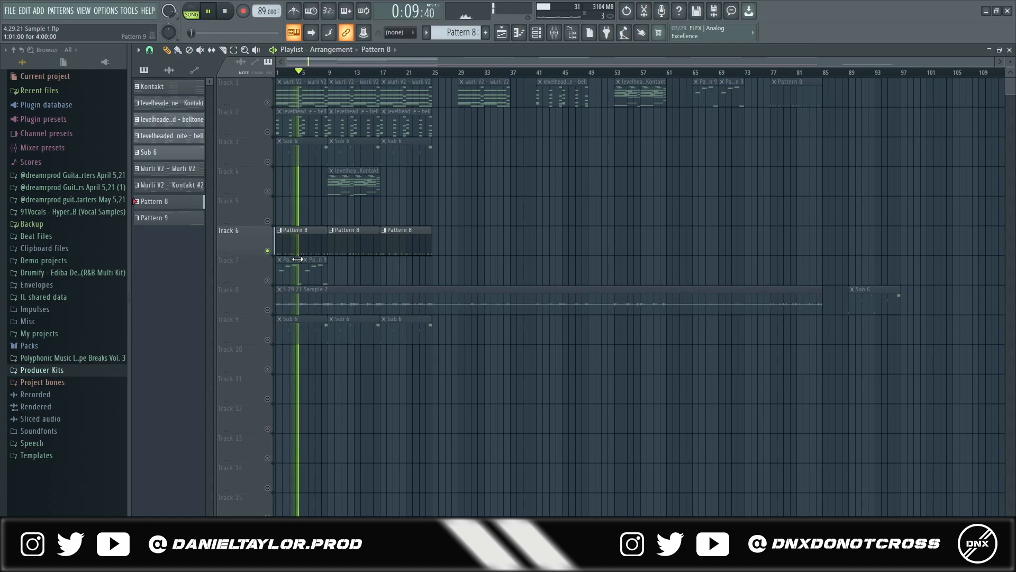
key("space")
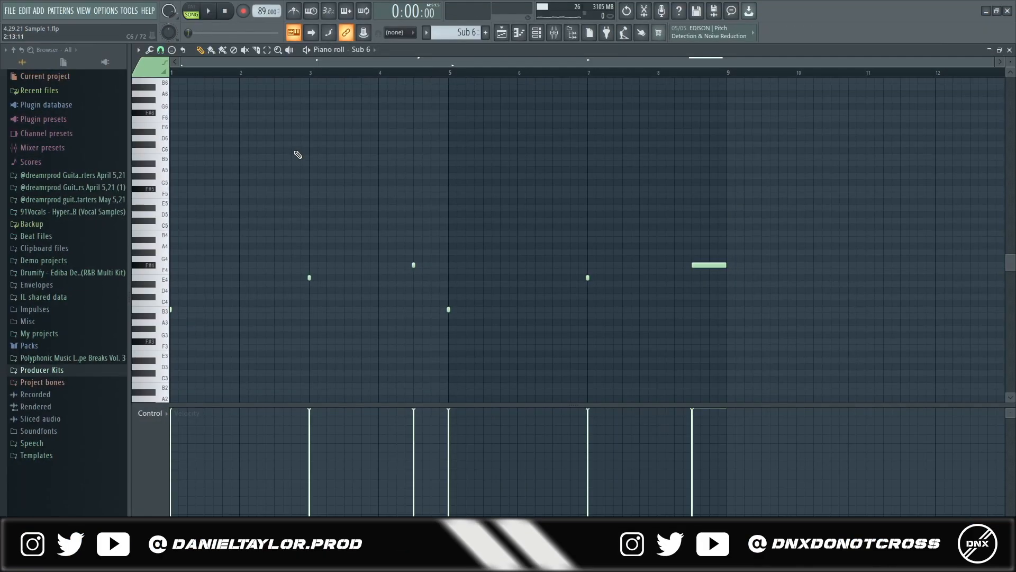
Step: Select all Sub 6 notes in the piano roll, and examine the Sub 6 channel's sample, envelope and miscellaneous settings
scroll(328, 262, "down", 3)
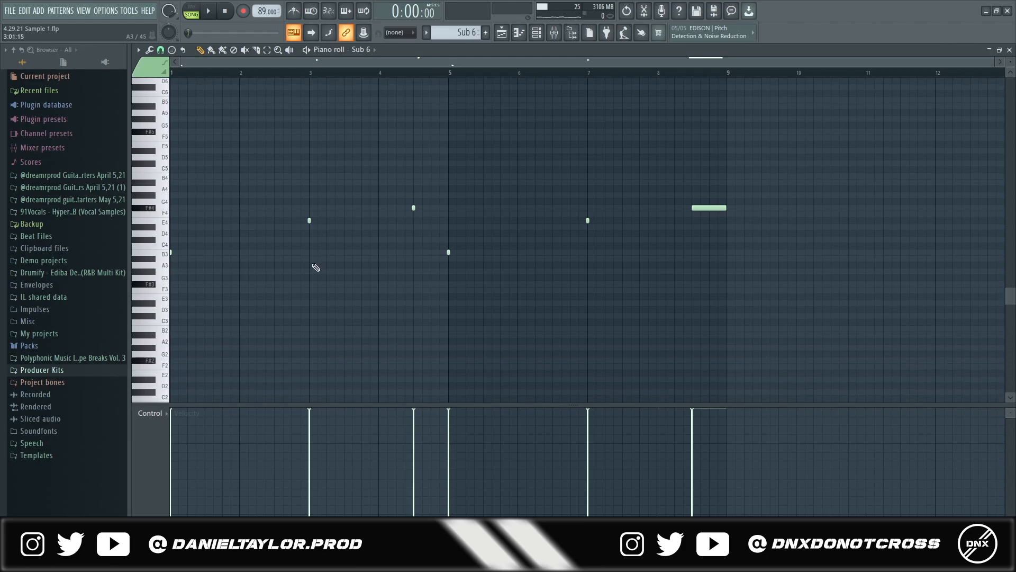
left_click_drag(856, 141, 170, 325)
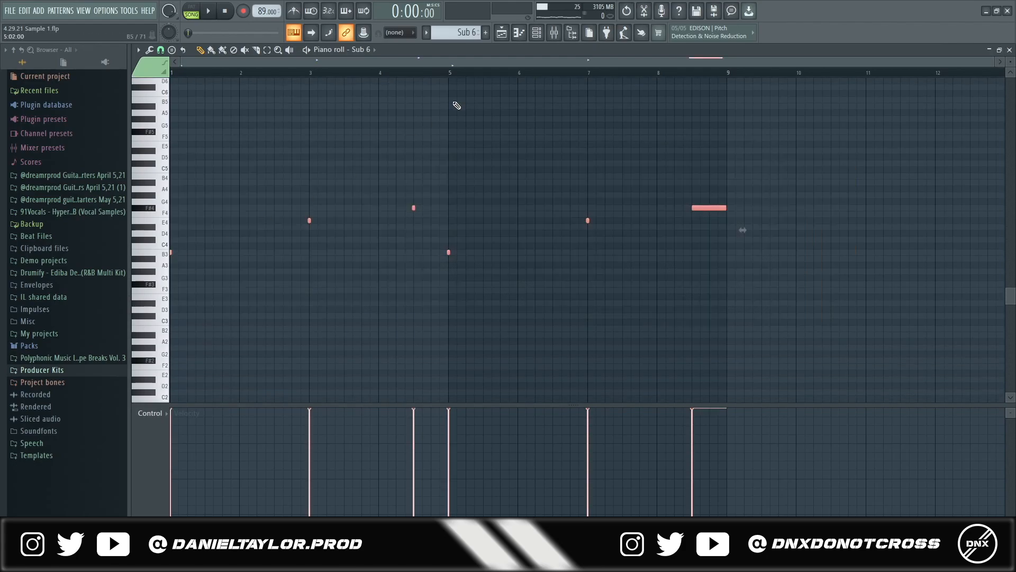
left_click(537, 36)
left_click(336, 140)
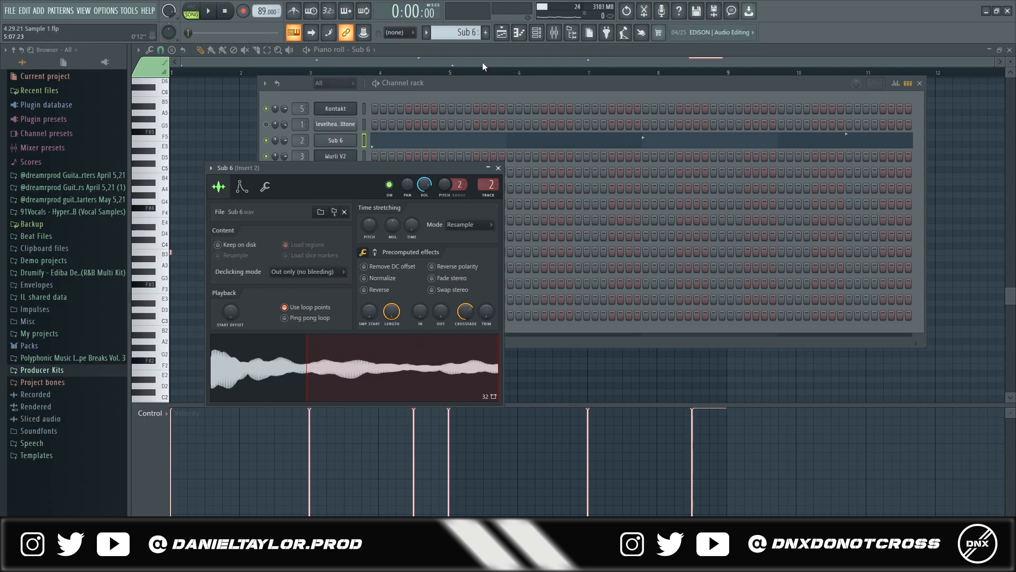
left_click(241, 186)
left_click(265, 186)
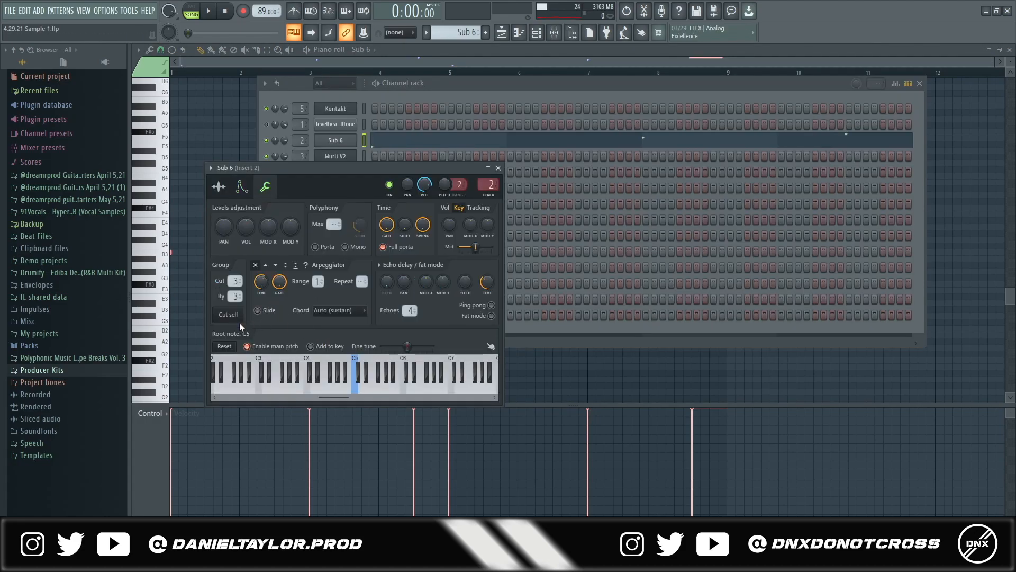
left_click(497, 62)
Step: Open Decapitator on Insert 2 in the mixer to review the Sub 6 effect
left_click(553, 32)
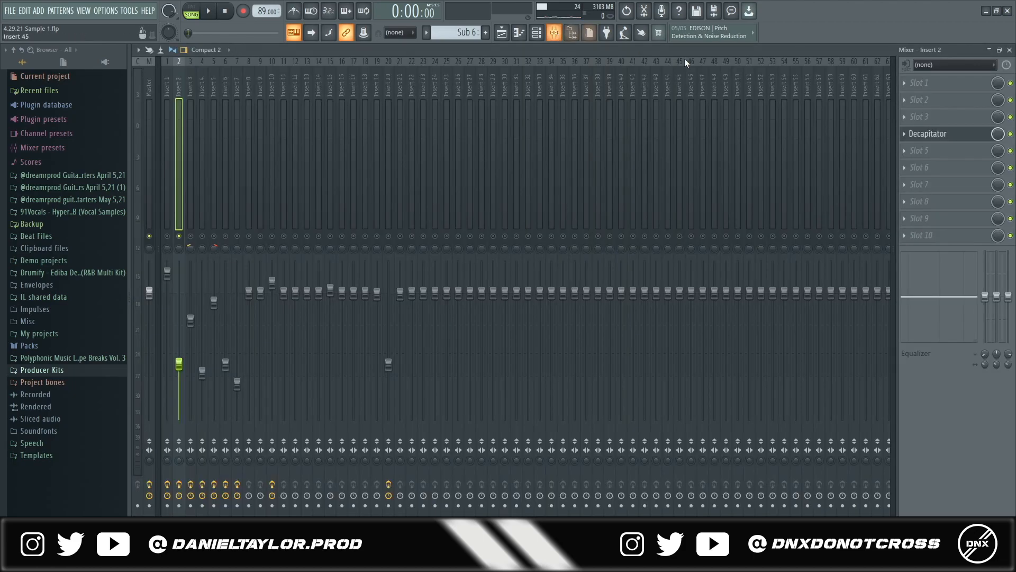
left_click(927, 134)
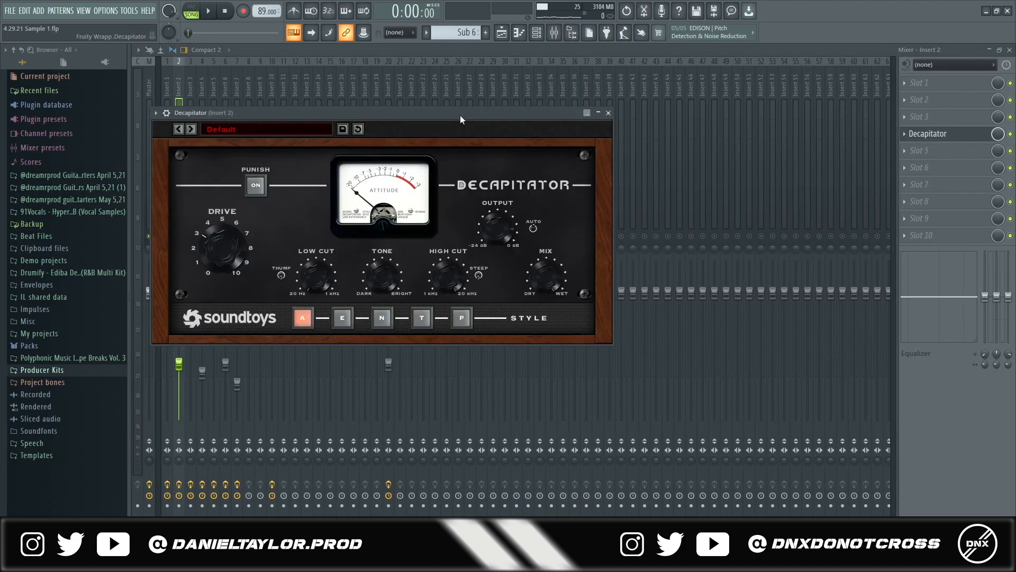
left_click_drag(460, 114, 523, 127)
Step: Play the Sub 6 bass line in the piano roll, skipping ahead to bar 3 and to the middle of bar 4
key("F7")
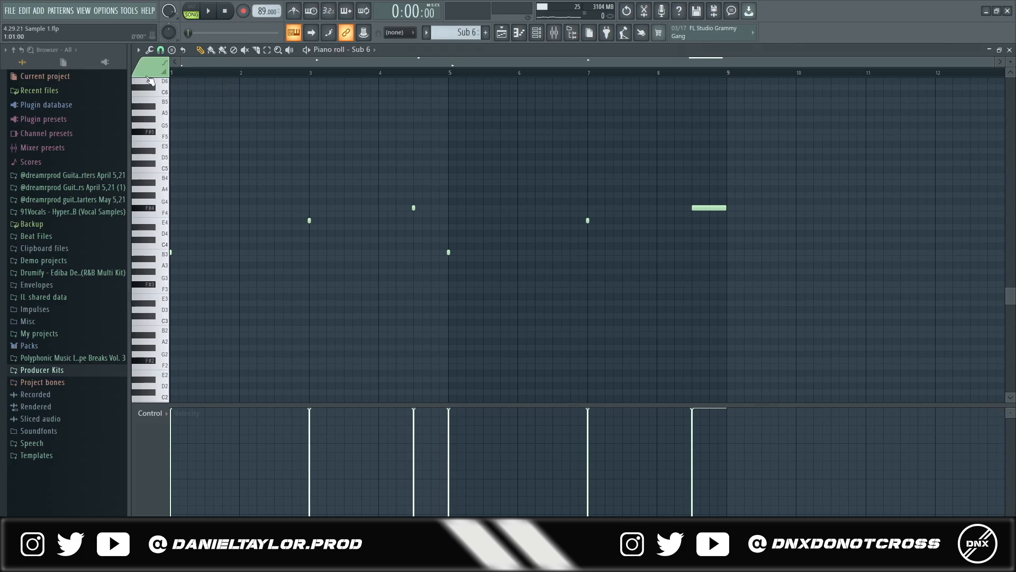
key("space")
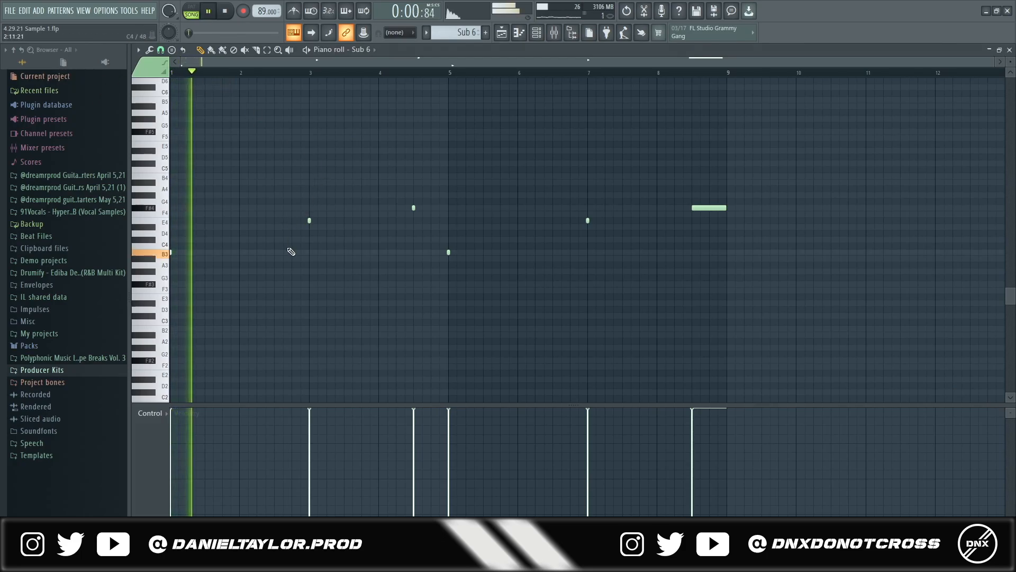
left_click(310, 73)
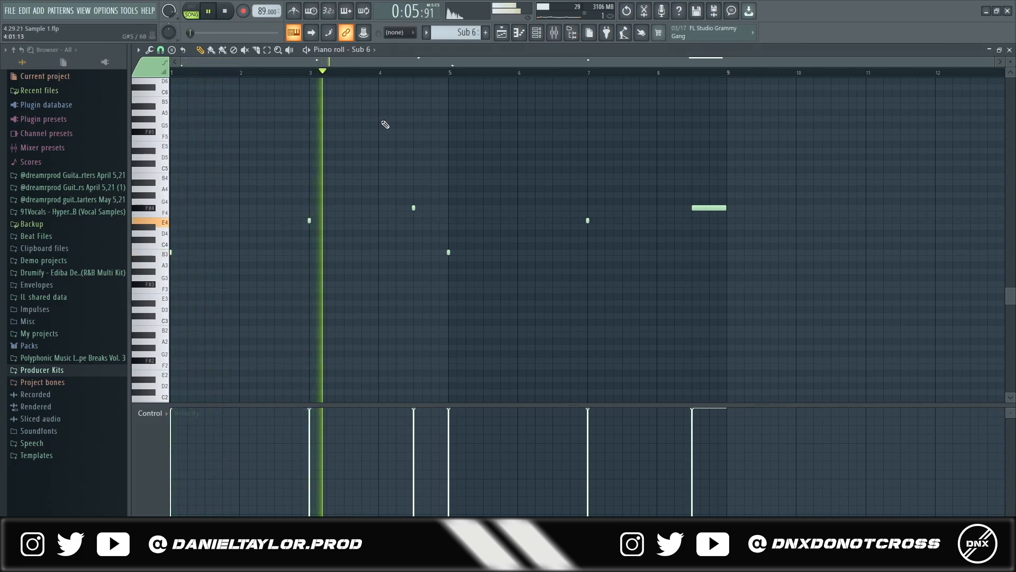
left_click(412, 73)
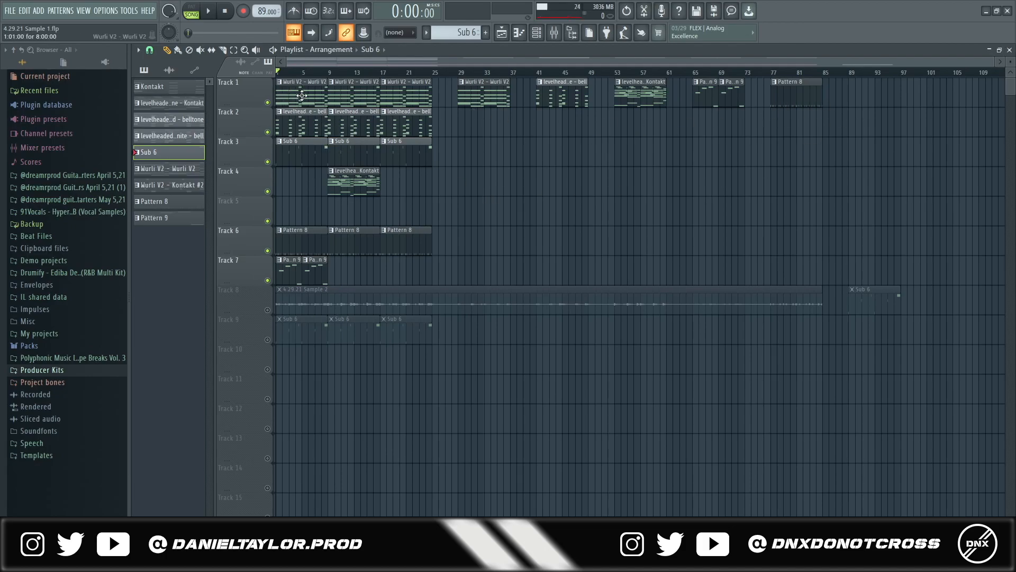
Step: Highlight the arrangement's sections in the playlist: bars 1 to 9, the Kontakt clip on Track 4, and bars 17 to 24
left_click_drag(329, 74, 283, 77)
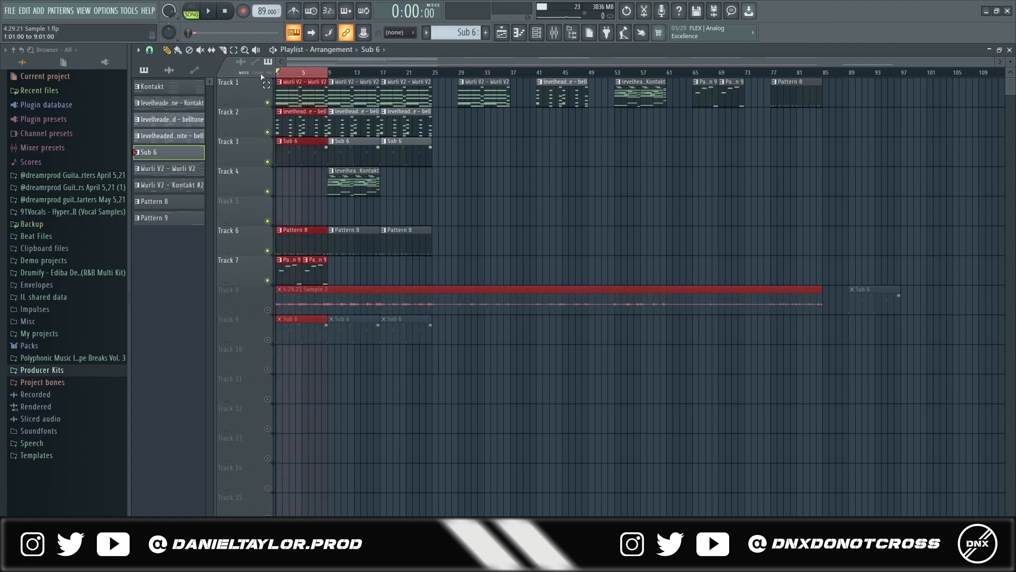
left_click(320, 74, "ctrl")
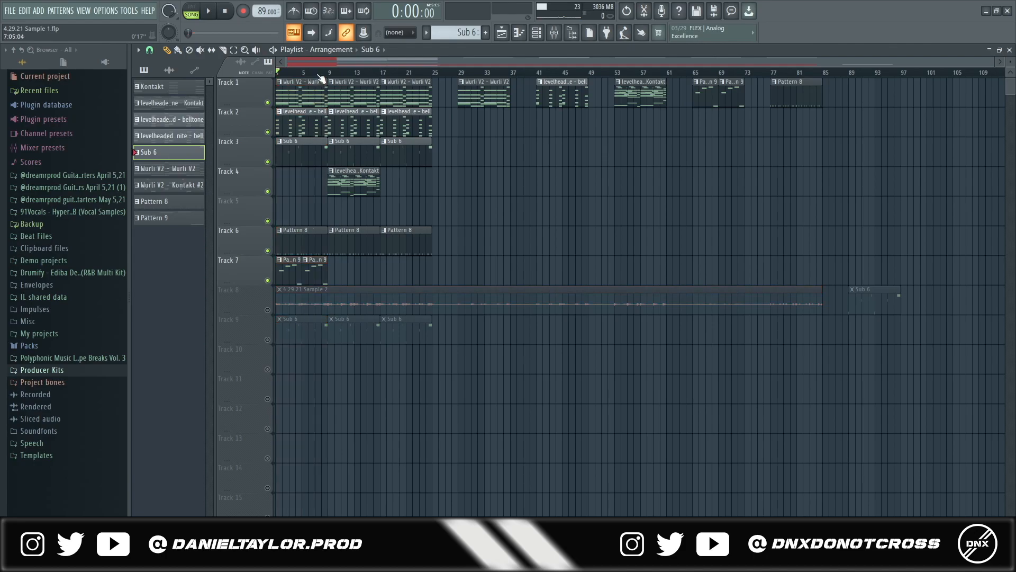
left_click_drag(320, 182, 413, 190)
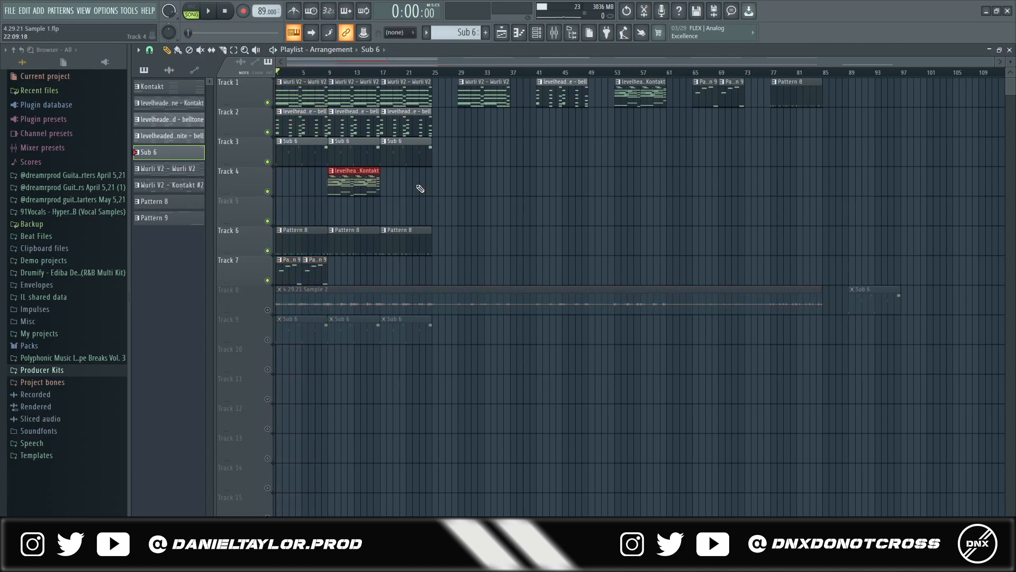
left_click_drag(381, 72, 431, 73)
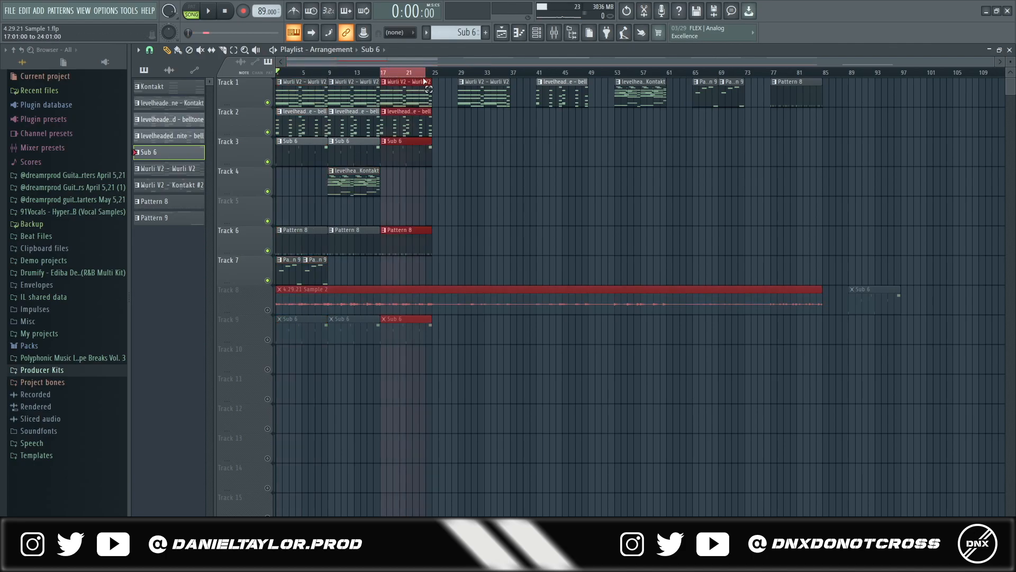
Step: Highlight bars 17 to 25 and the clips on Tracks 1 to 7 in the playlist, and clear the selection
left_click(394, 73, "ctrl")
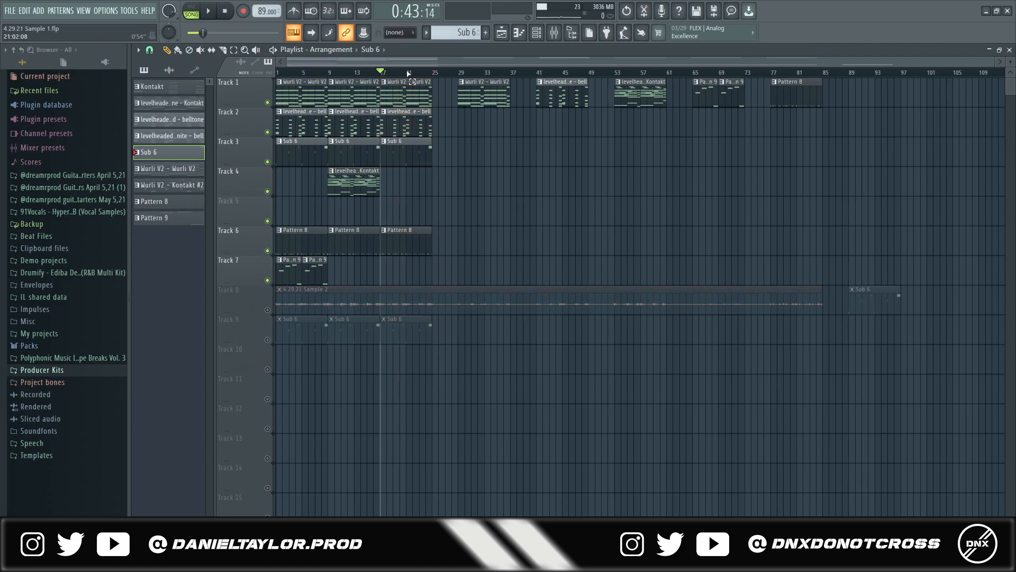
left_click_drag(390, 74, 432, 73)
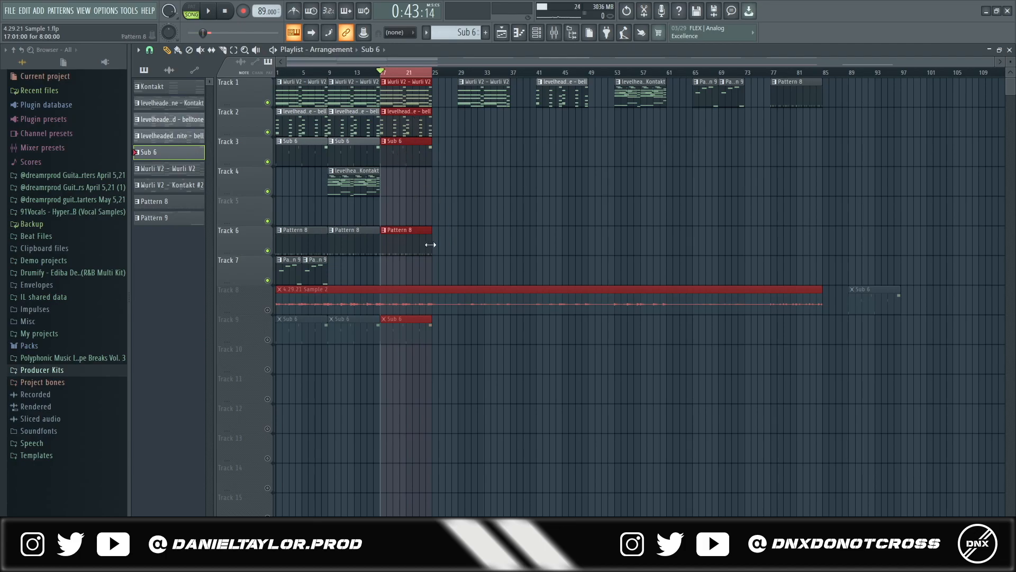
left_click_drag(448, 77, 253, 281)
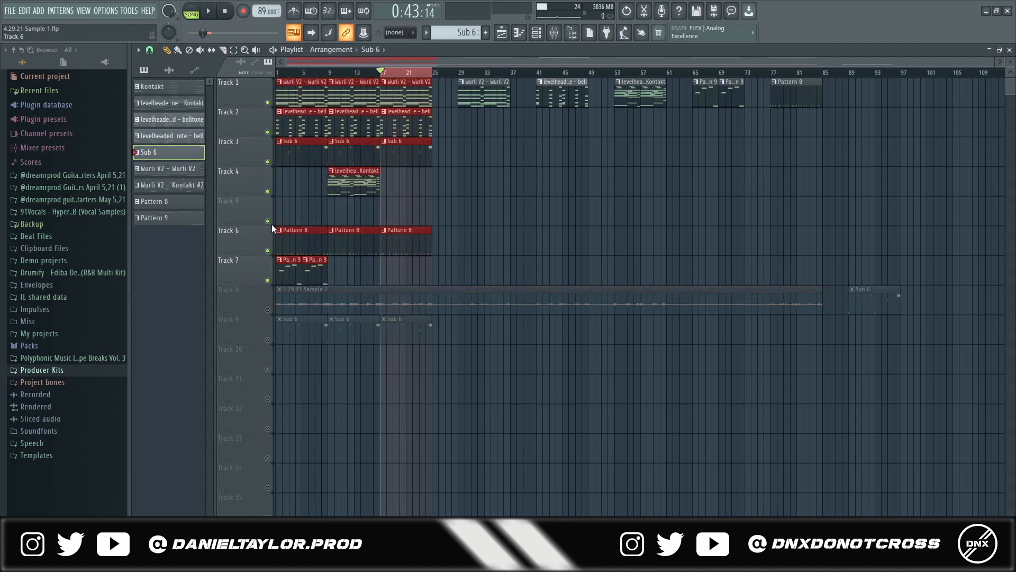
left_click(411, 140)
left_click_drag(454, 78, 275, 77)
left_click(868, 86)
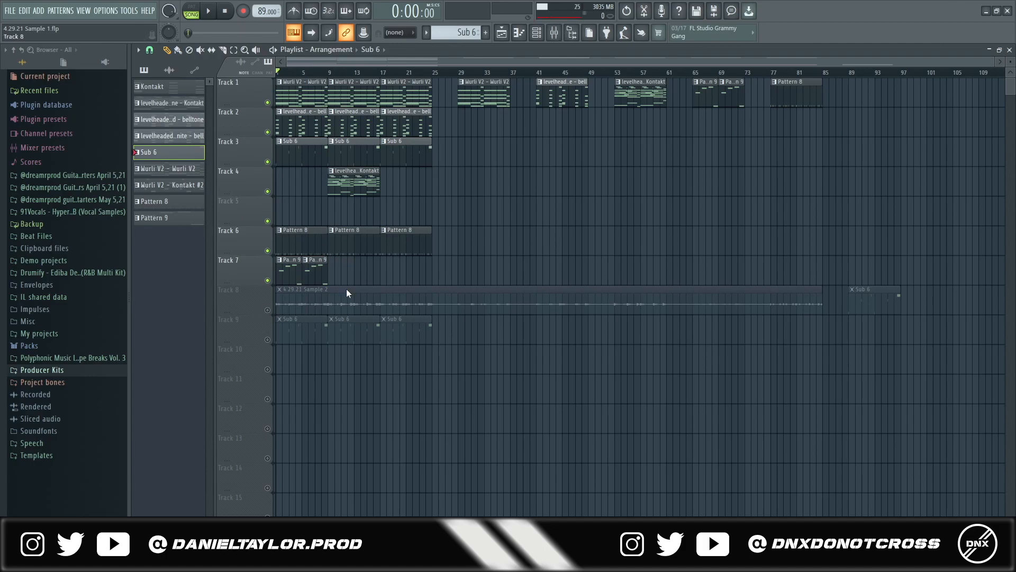
Step: Solo Track 8 with Track 9 also unmuted, and open the channel settings of the 4.29.21 Sample 2 audio clip
right_click(267, 310)
left_click(267, 339)
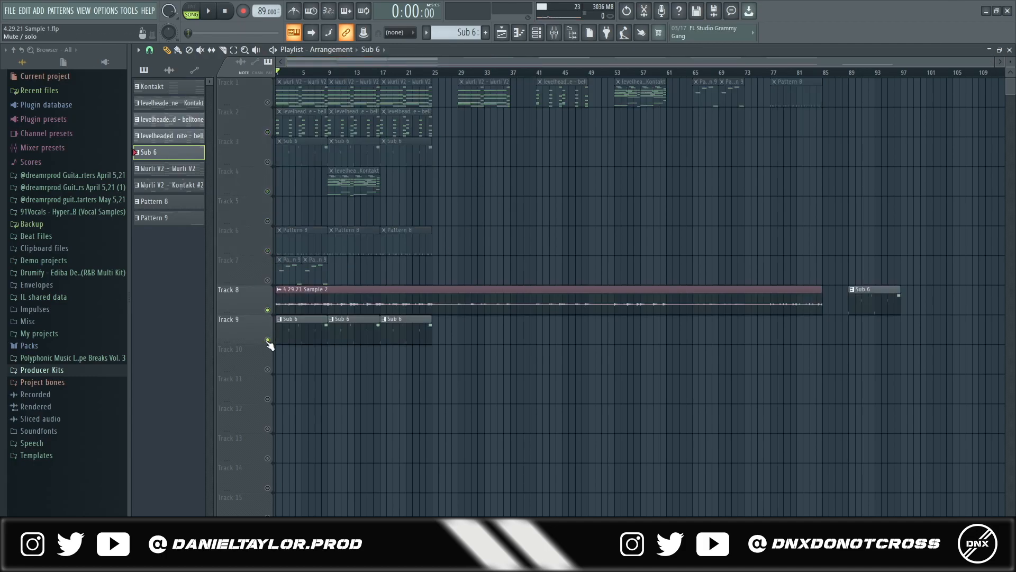
double_click(324, 305)
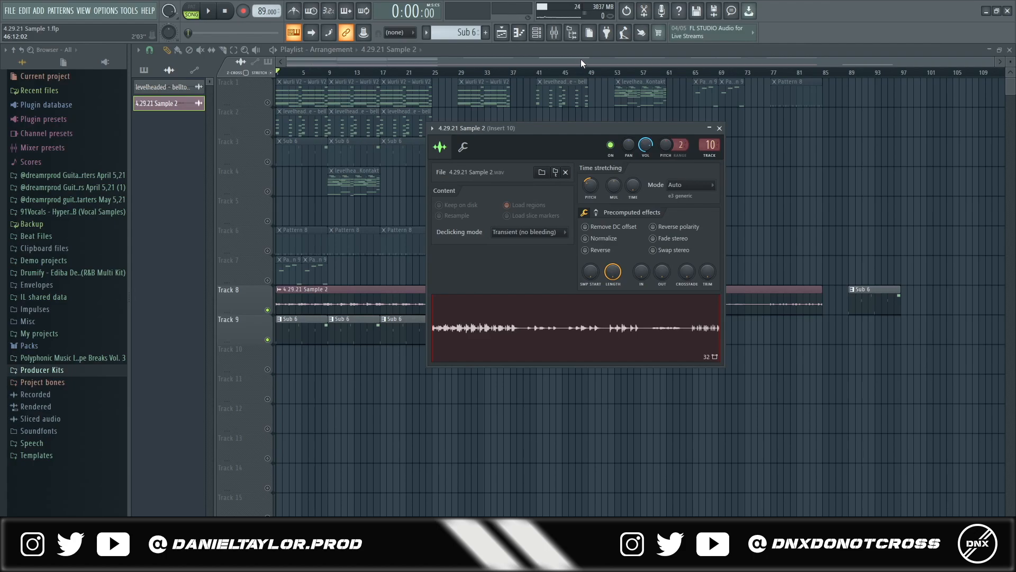
Step: Open Track 9's Sub 6 pattern in the piano roll, select all its notes, and return to the playlist
double_click(352, 320)
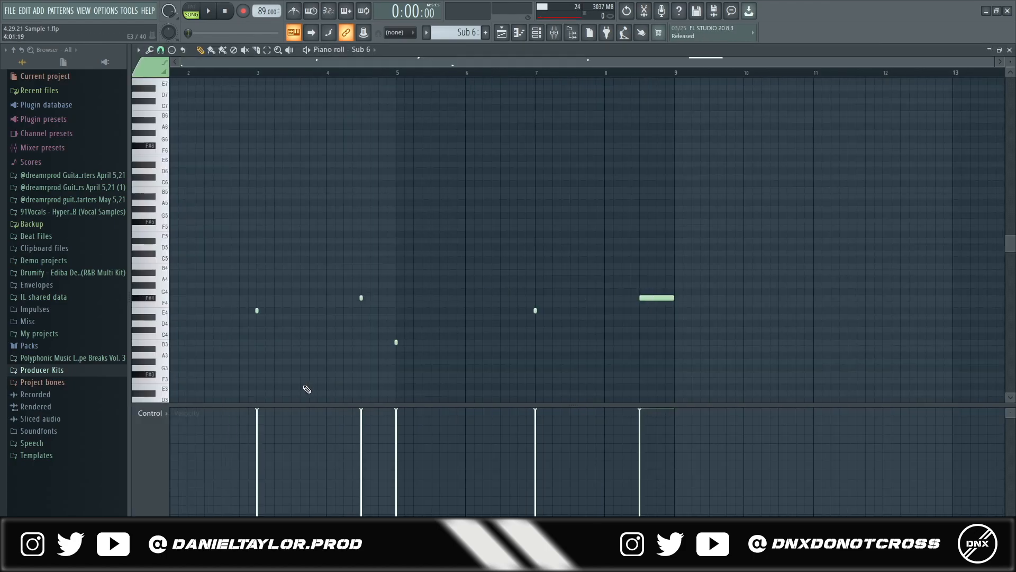
left_click_drag(808, 213, 170, 365)
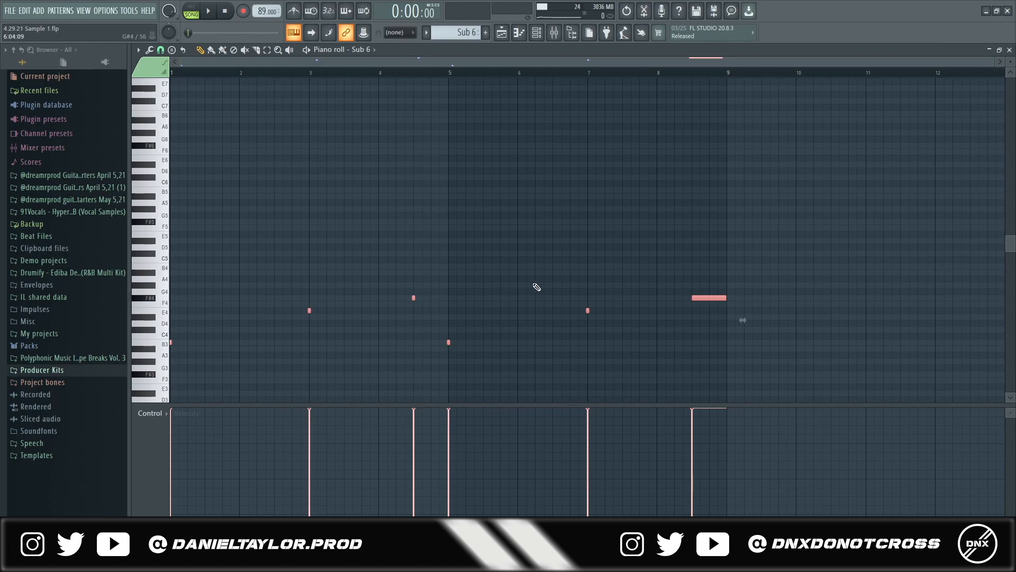
key("F5")
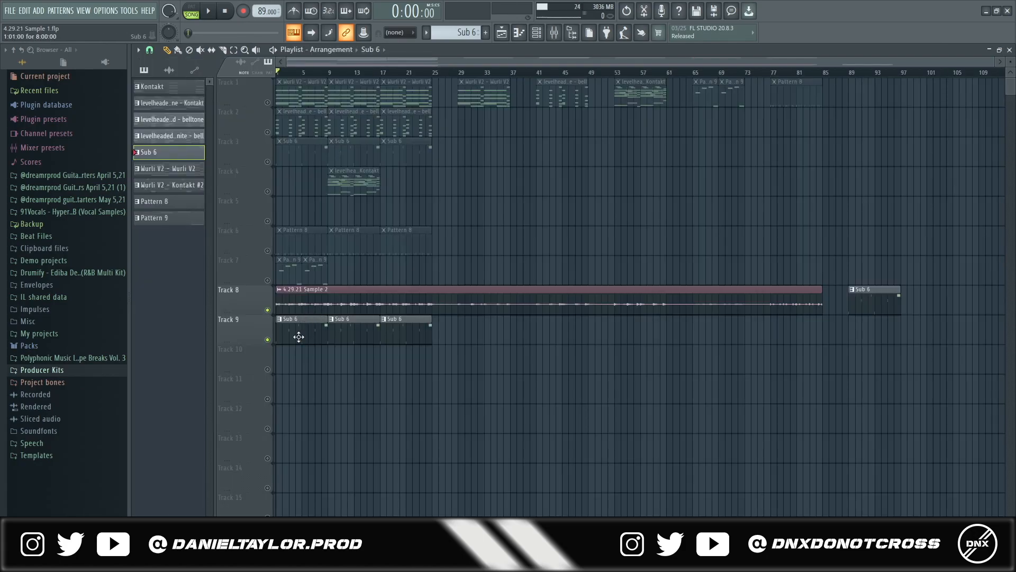
Step: Examine the 4.29.21 Sample 2 clip's channel settings, including its time-stretching pitch shift
double_click(324, 302)
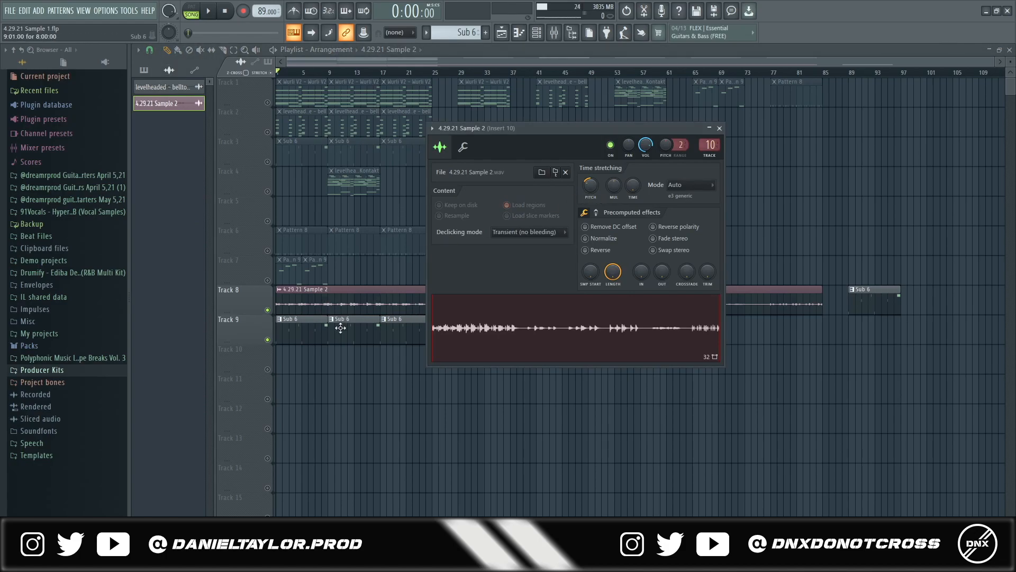
key("Escape")
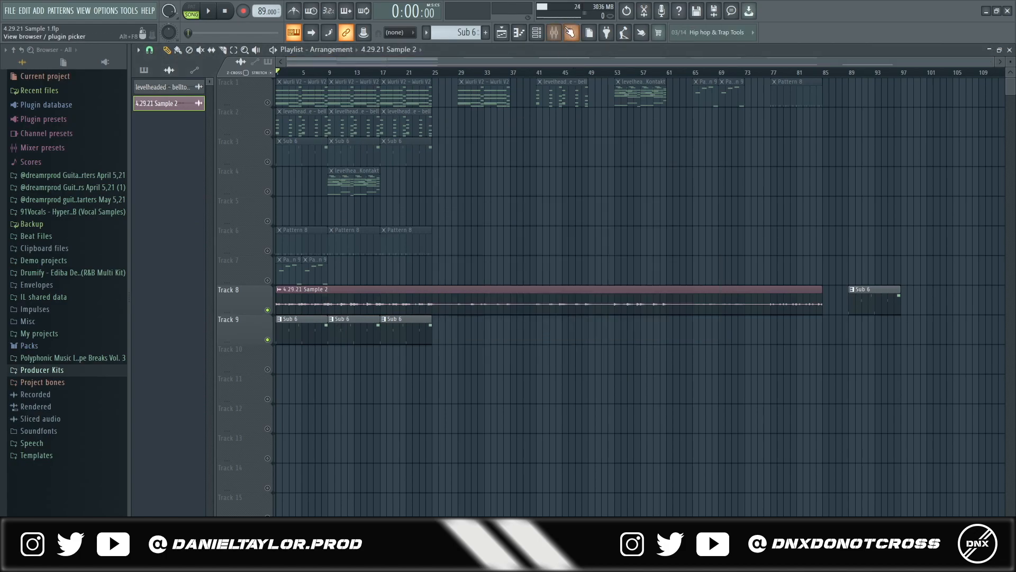
left_click(554, 33)
left_click(502, 33)
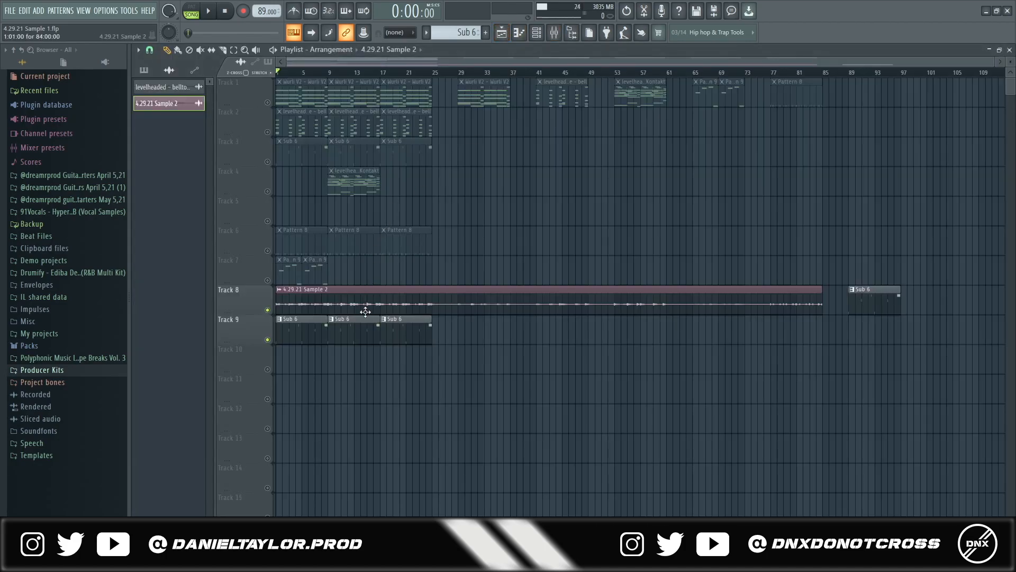
double_click(364, 305)
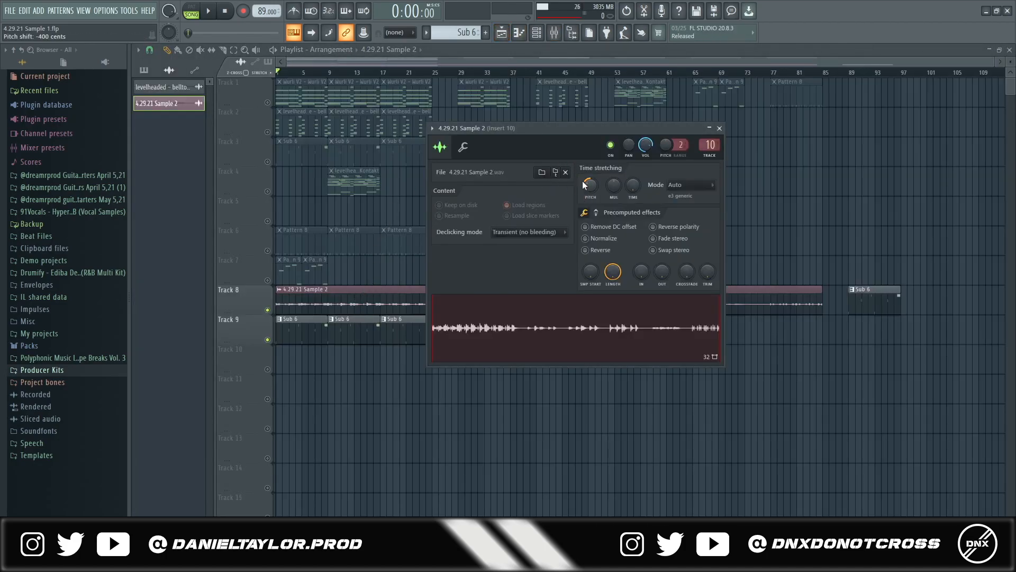
Step: Review Fruity Parametric EQ 2, Fresh Air and Ozone 9 Vintage Tape on mixer Insert 10, and return to the playlist
left_click(554, 33)
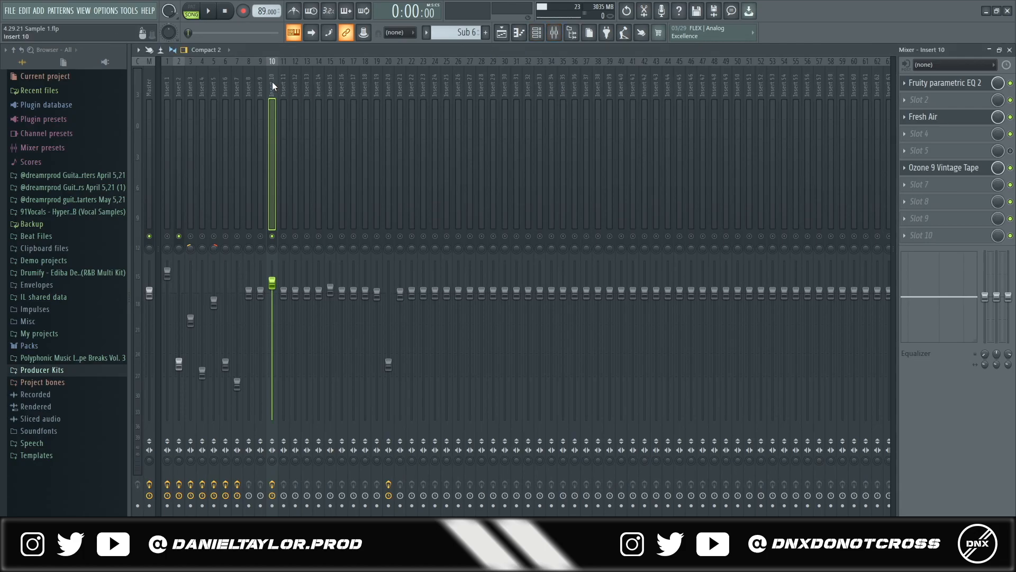
left_click(945, 83)
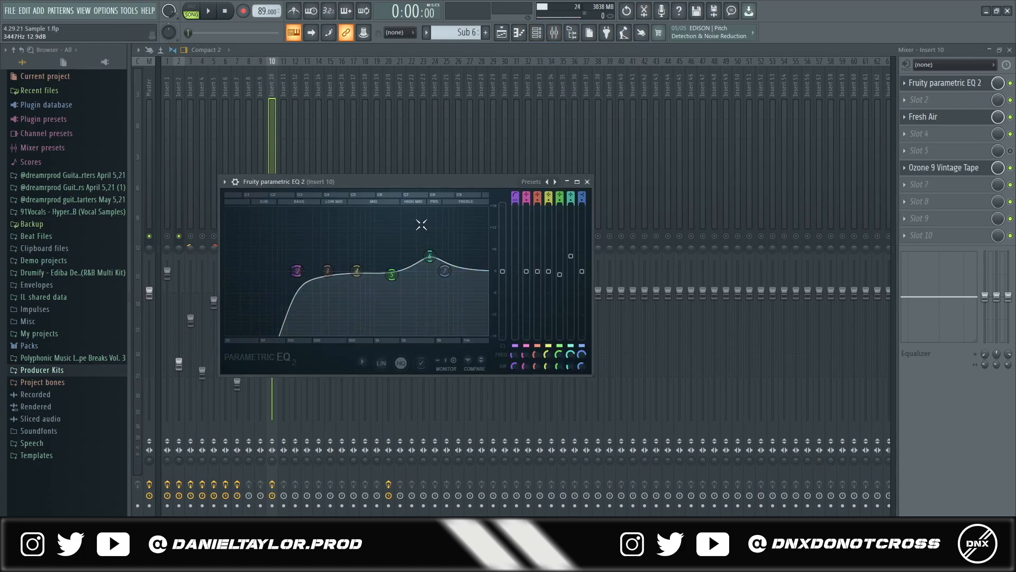
left_click(945, 117)
left_click_drag(489, 88, 582, 98)
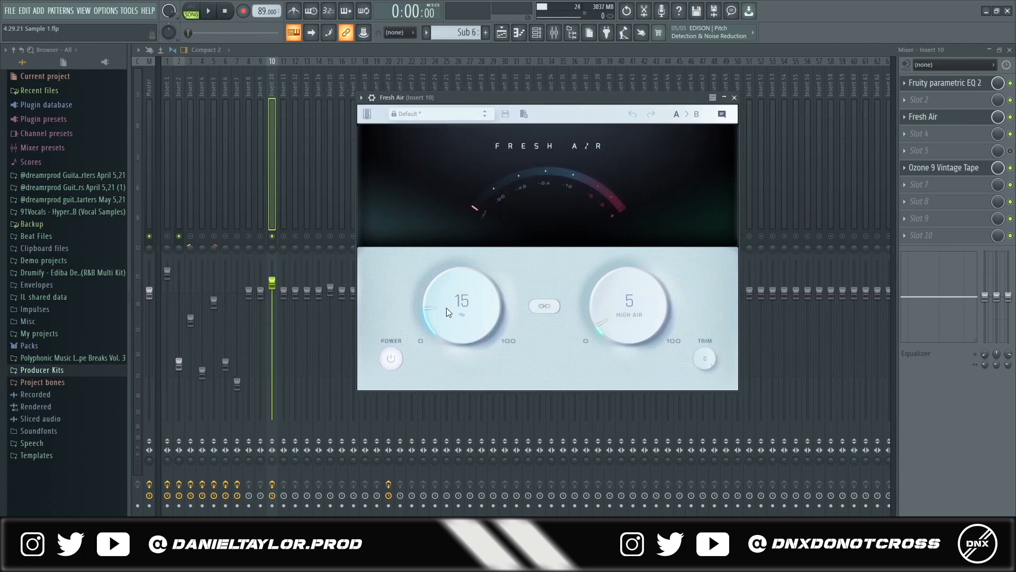
left_click(969, 168)
mouse_move(595, 147)
left_mouse_down()
mouse_move(534, 136)
mouse_move(597, 129)
left_mouse_up()
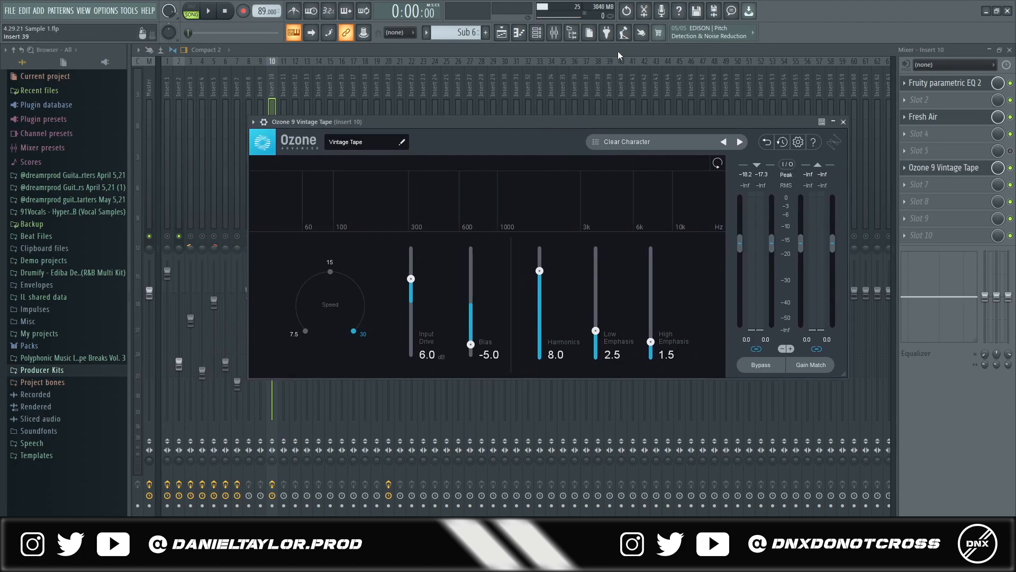
key("Escape")
key("F5")
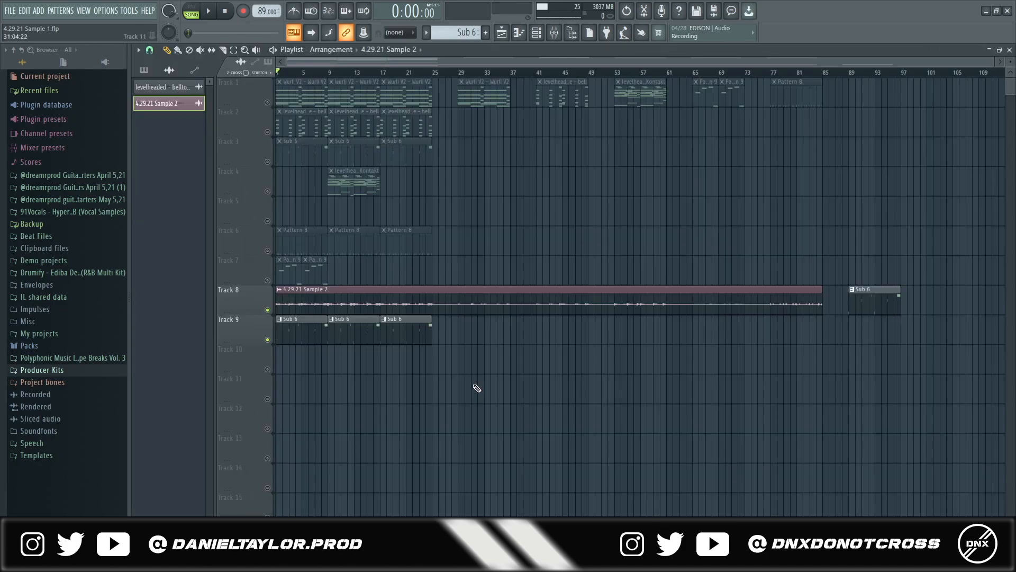